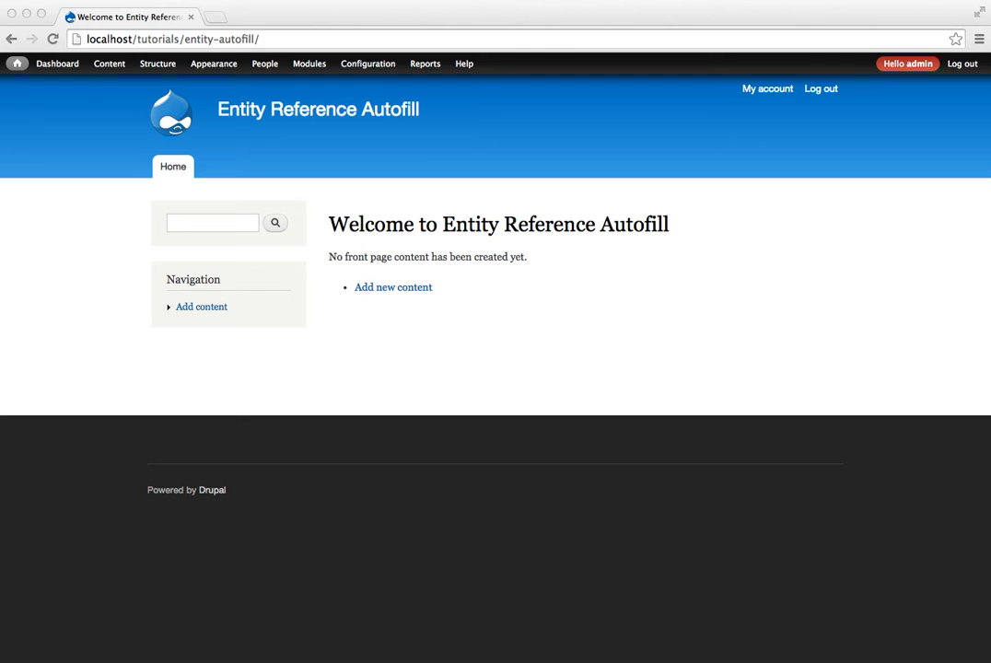
# - Open the field management page of the Driver content type
pyautogui.click(97, 159)
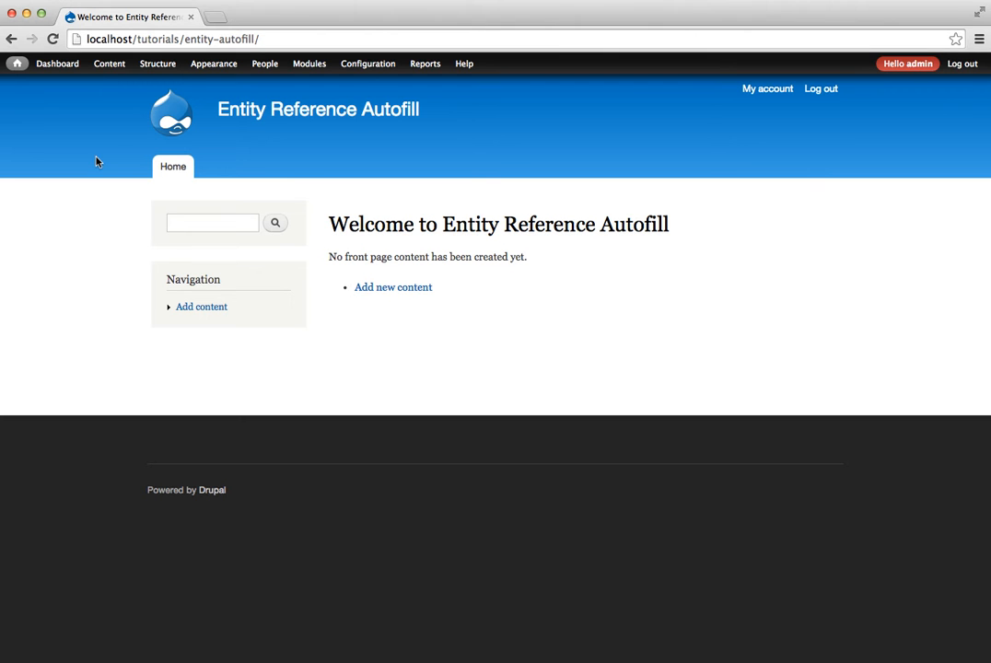
pyautogui.moveTo(173, 62)
pyautogui.moveTo(151, 100)
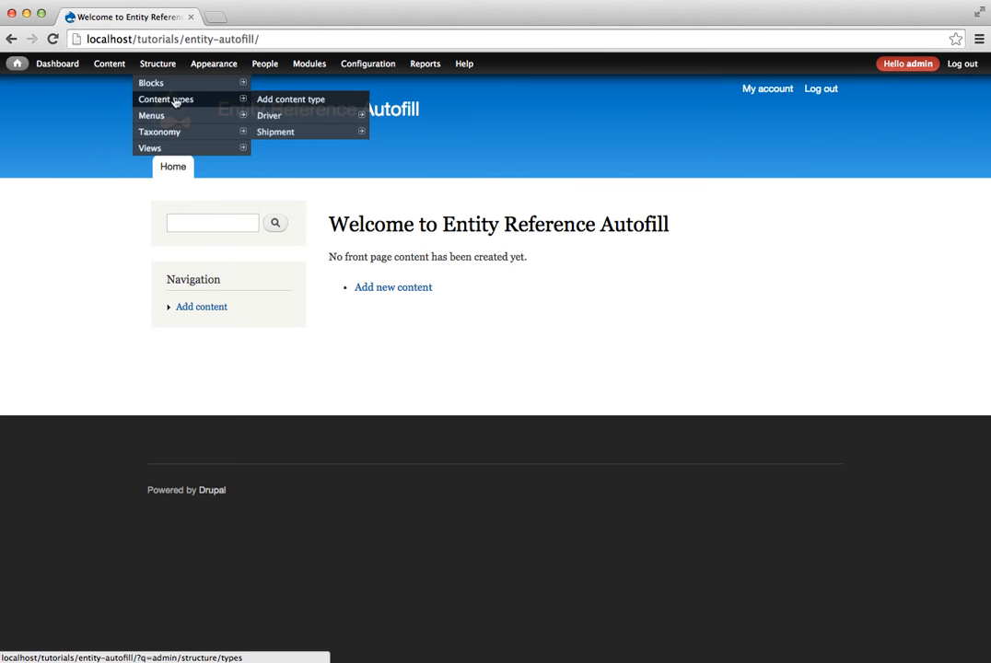
pyautogui.moveTo(292, 118)
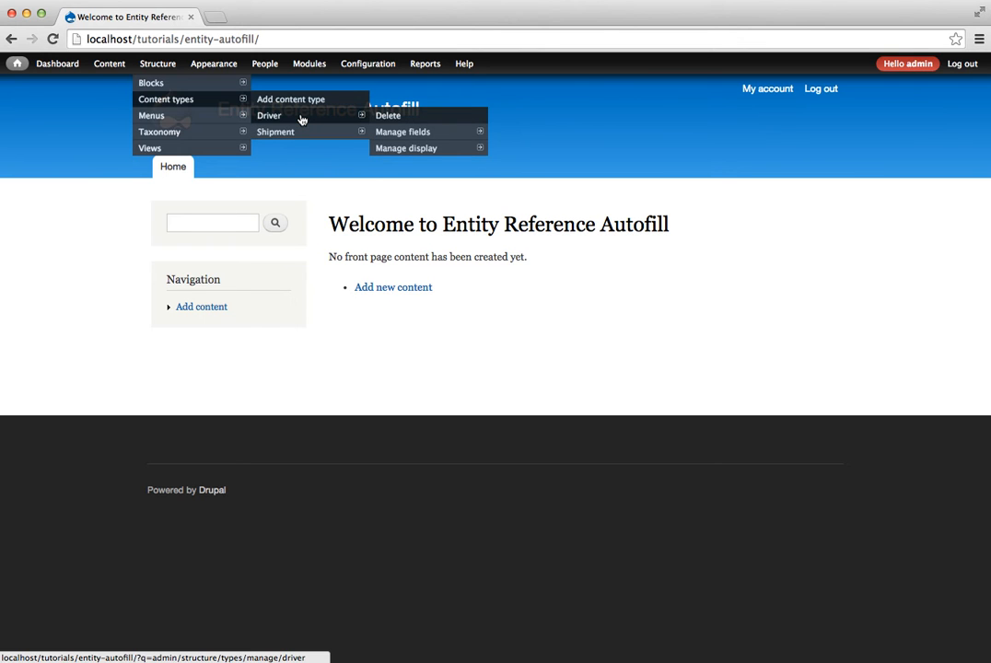
pyautogui.click(397, 133)
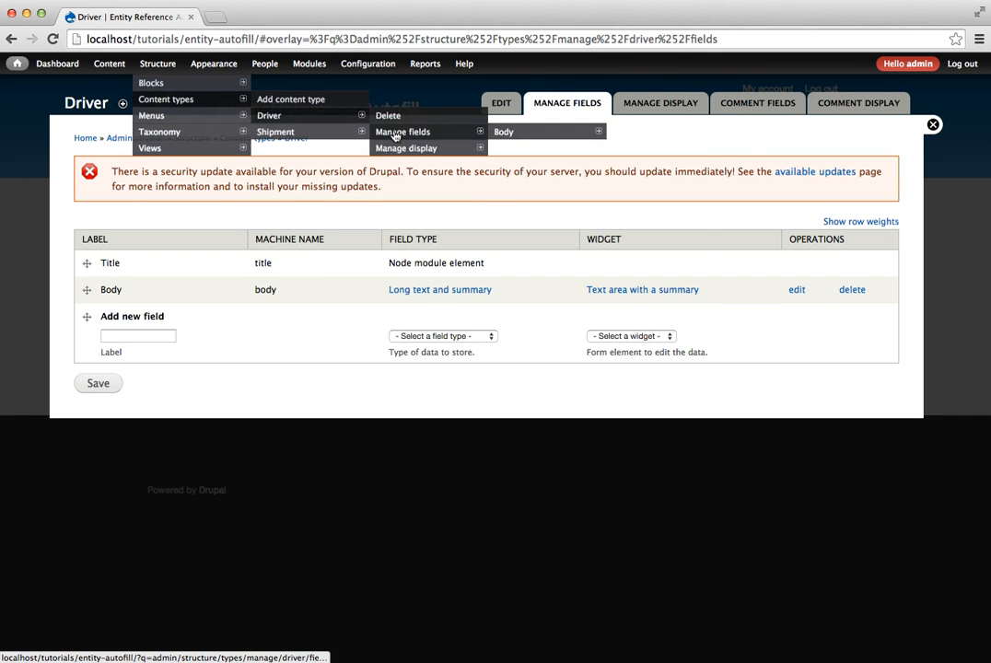
# - Add a field labelled Name of type Text with the Text field widget to Driver, saving its default settings
pyautogui.click(138, 337)
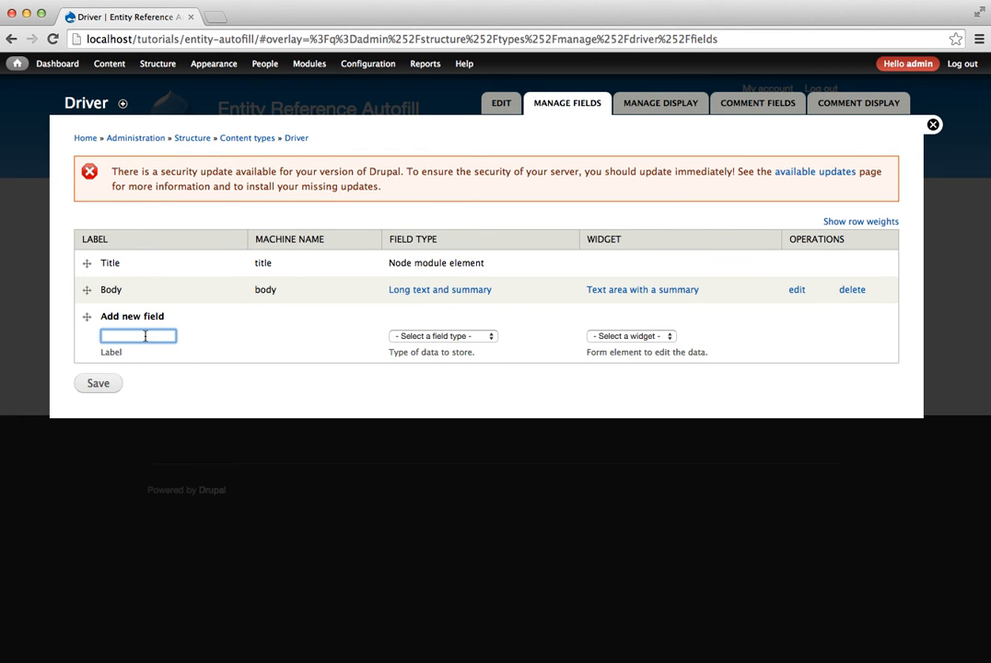
pyautogui.write('Name')
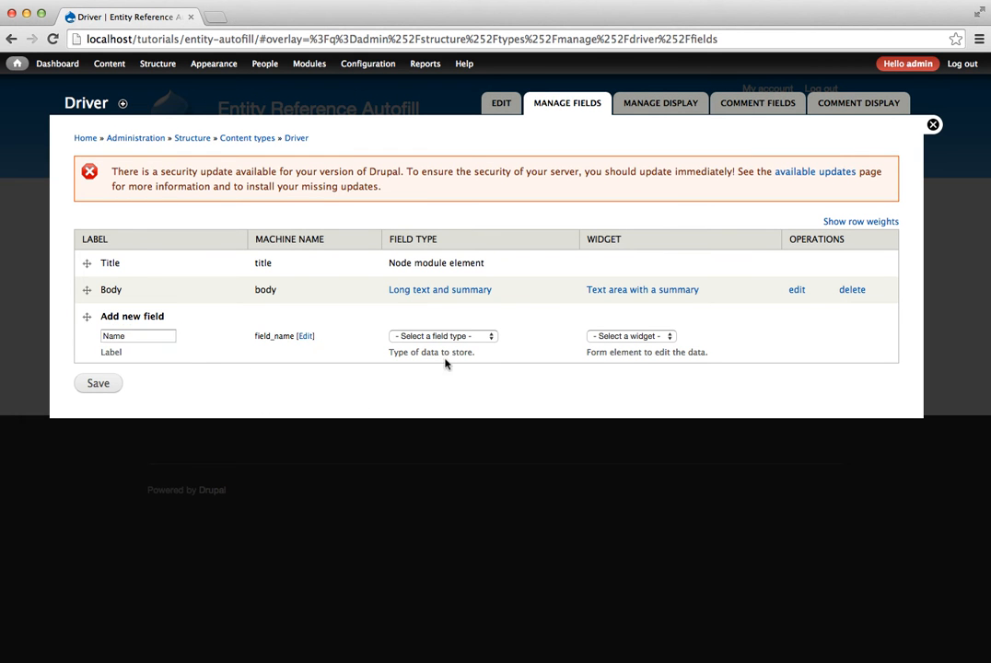
pyautogui.click(442, 337)
pyautogui.click(444, 501)
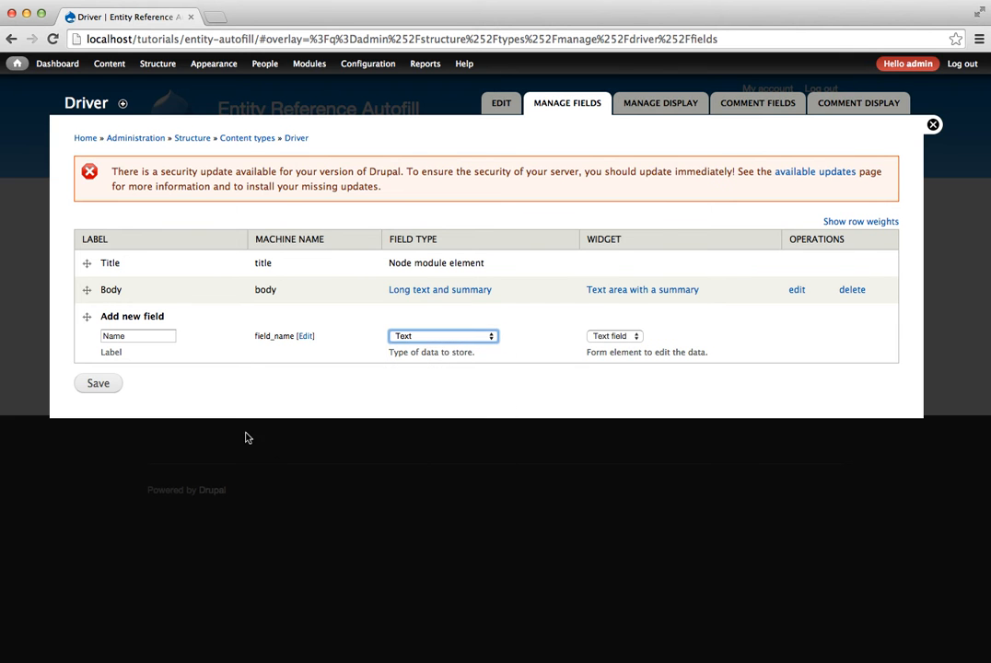
pyautogui.click(103, 385)
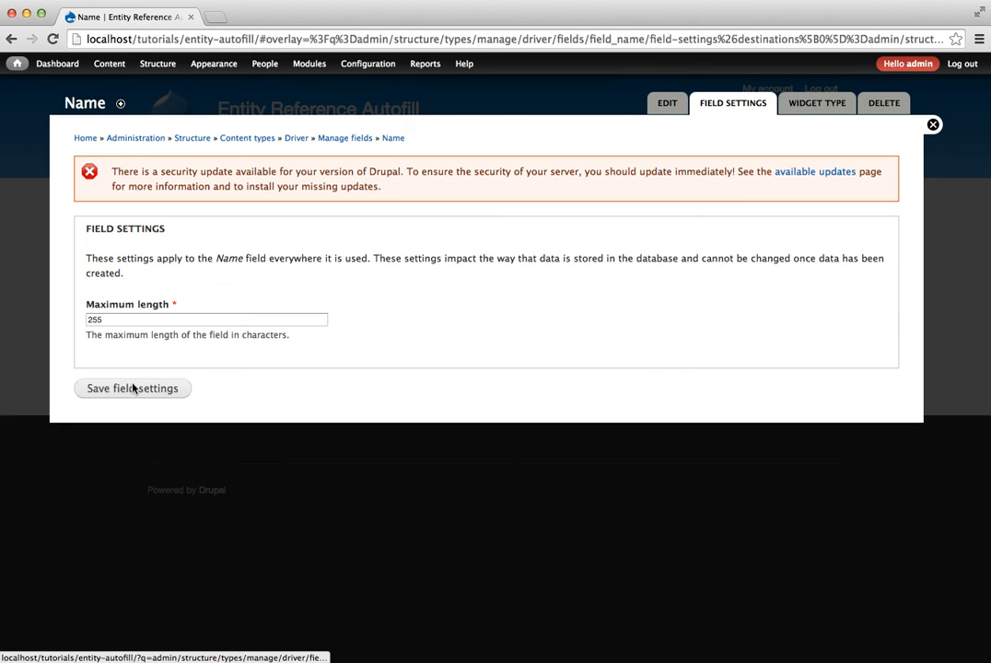
pyautogui.click(100, 390)
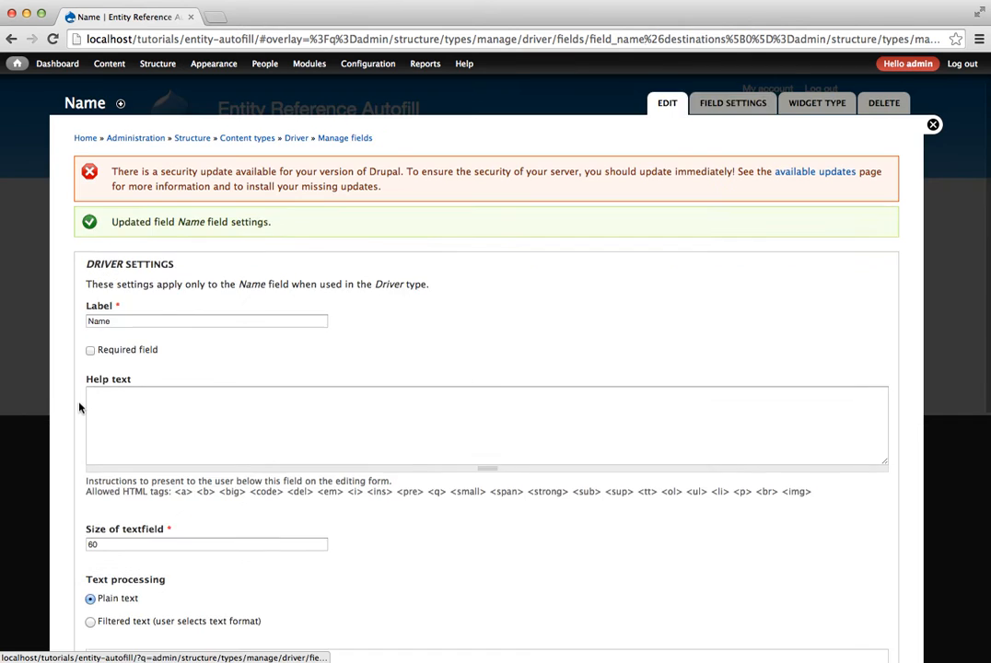
pyautogui.scroll(-9, 97, 552)
pyautogui.click(96, 598)
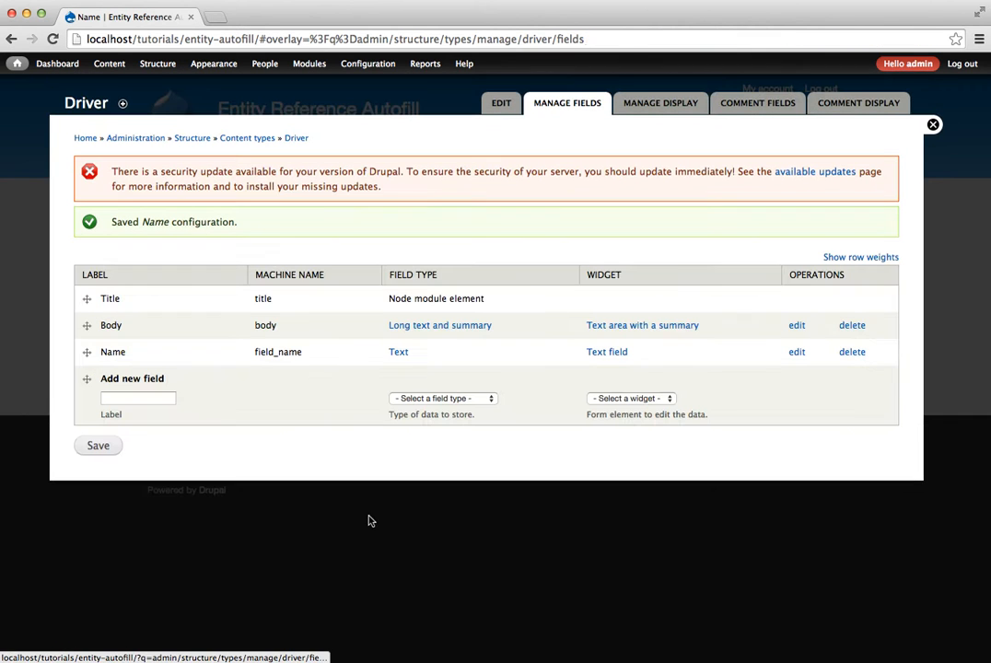
# - Add a field labelled License of type Text to the Driver content type, saving its default settings
pyautogui.click(136, 398)
pyautogui.write('Licen')
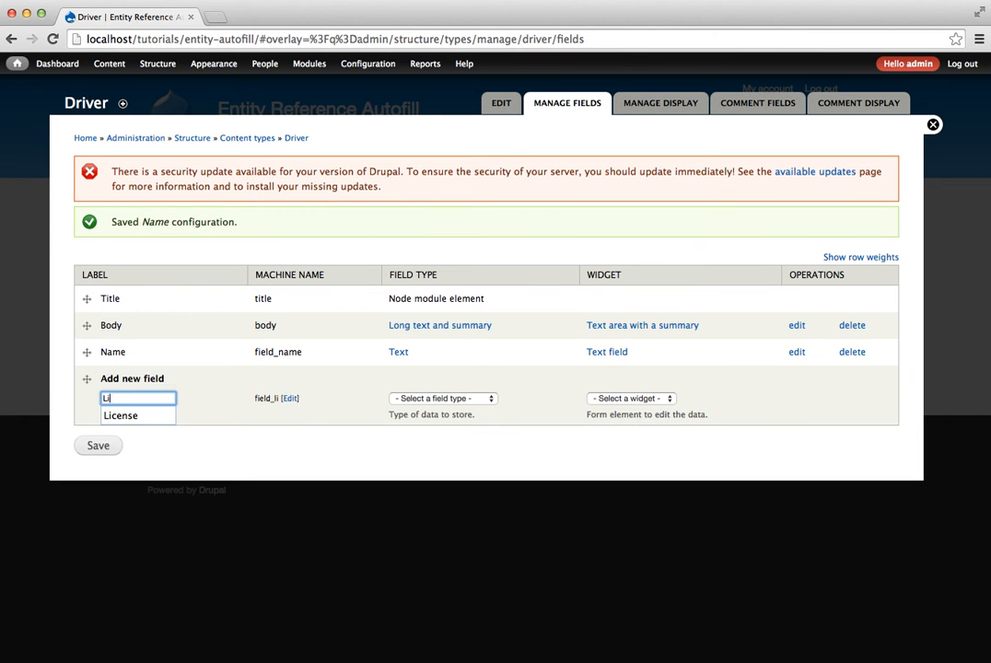
pyautogui.click(120, 416)
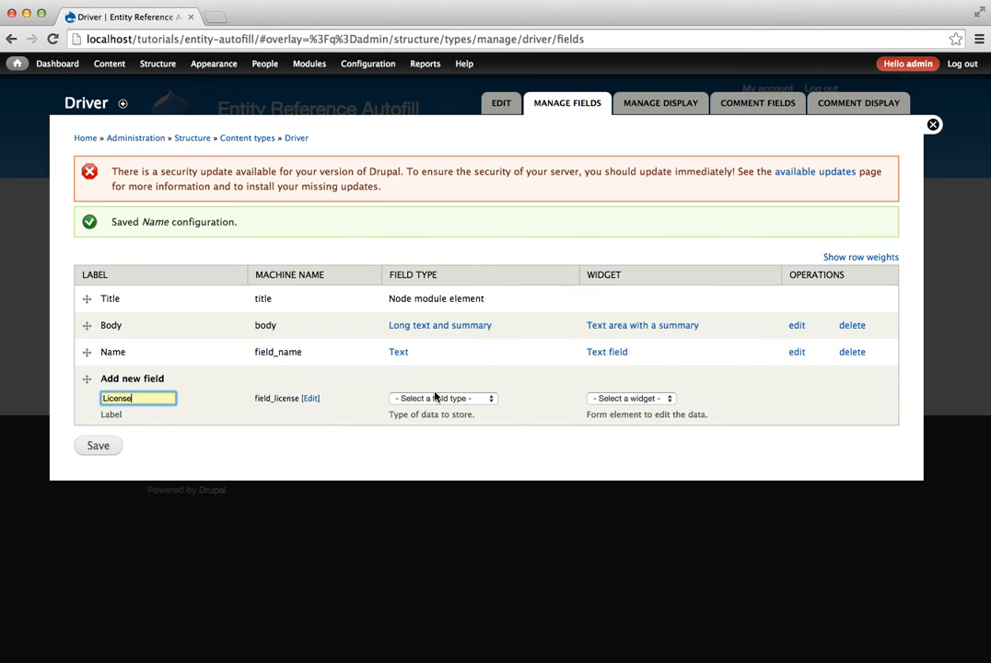
pyautogui.click(433, 399)
pyautogui.click(405, 564)
pyautogui.click(97, 446)
pyautogui.click(106, 392)
pyautogui.scroll(-5, 59, 423)
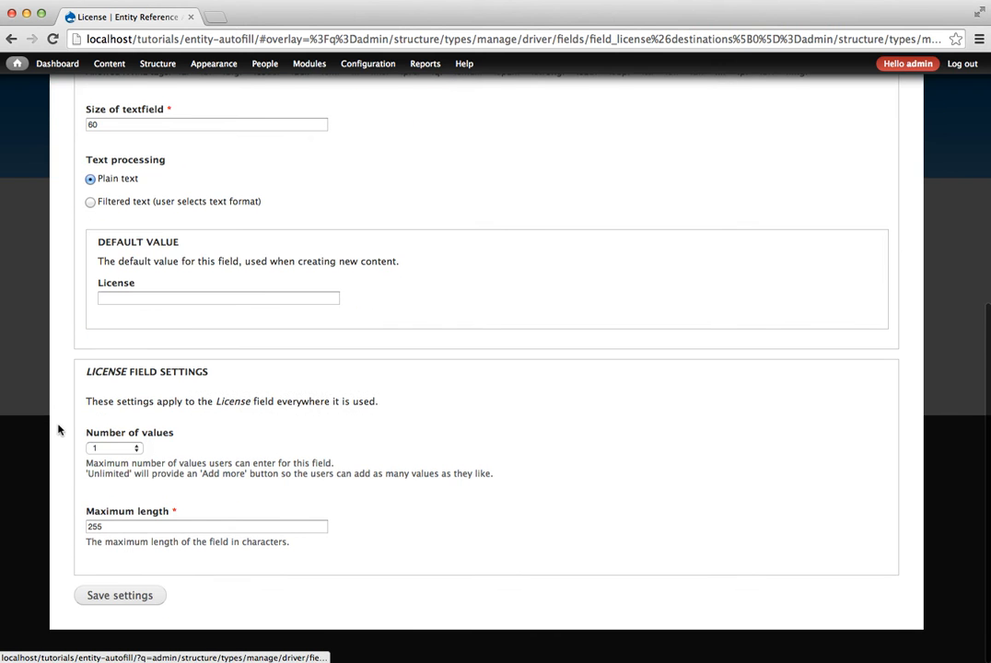
pyautogui.click(110, 594)
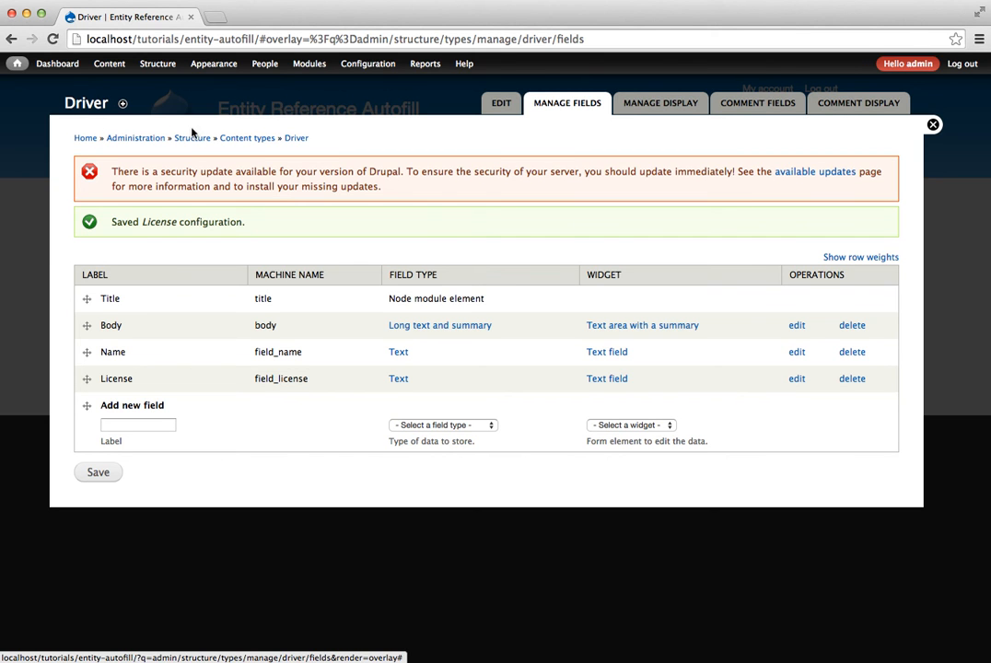
# - Start a new Driver content item and title it Driver 1
pyautogui.moveTo(114, 69)
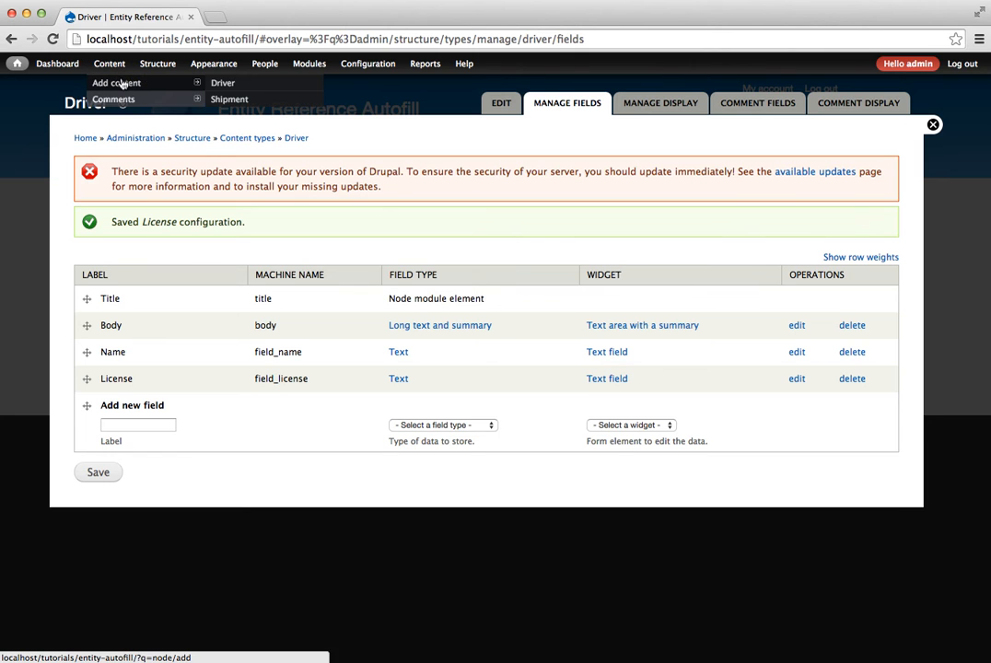
pyautogui.click(219, 82)
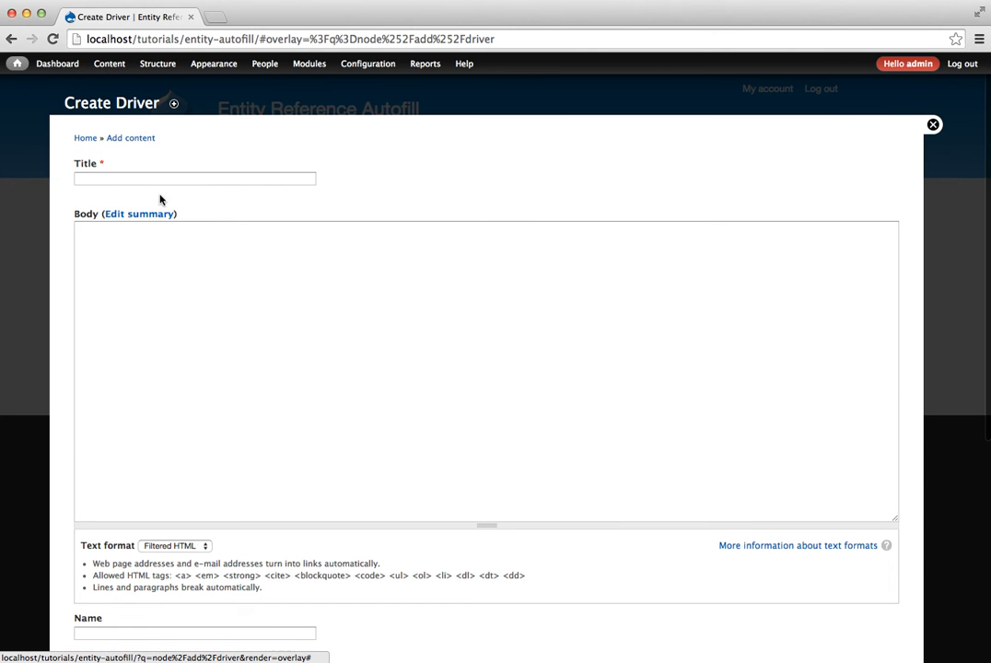
pyautogui.click(138, 177)
pyautogui.write('Ddriv')
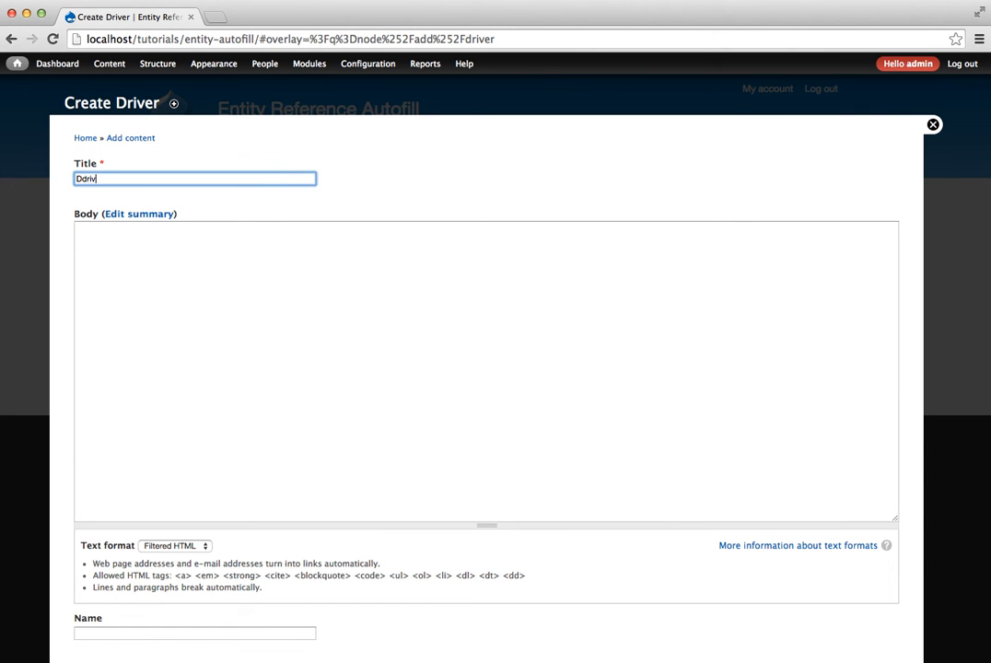
pyautogui.press('BackSpace')
pyautogui.press('BackSpace')
pyautogui.write('r')
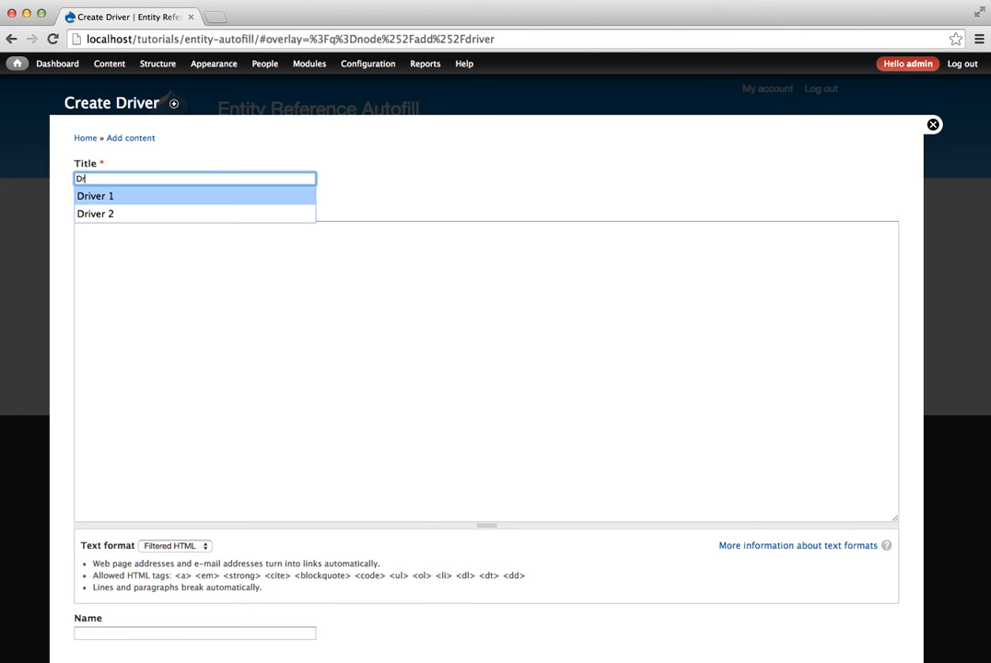
pyautogui.press('Down')
pyautogui.press('Return')
# - Fill in the driver's name and license number for Driver 1 and save the item
pyautogui.click(142, 631)
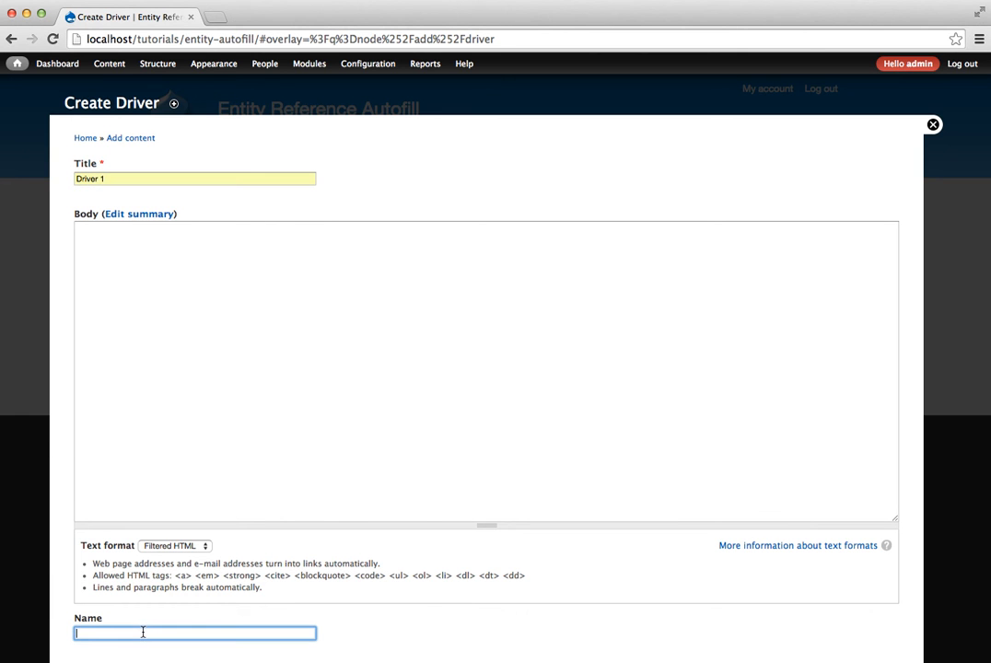
pyautogui.write('b')
pyautogui.click(133, 653)
pyautogui.scroll(-5, 469, 592)
pyautogui.click(142, 361)
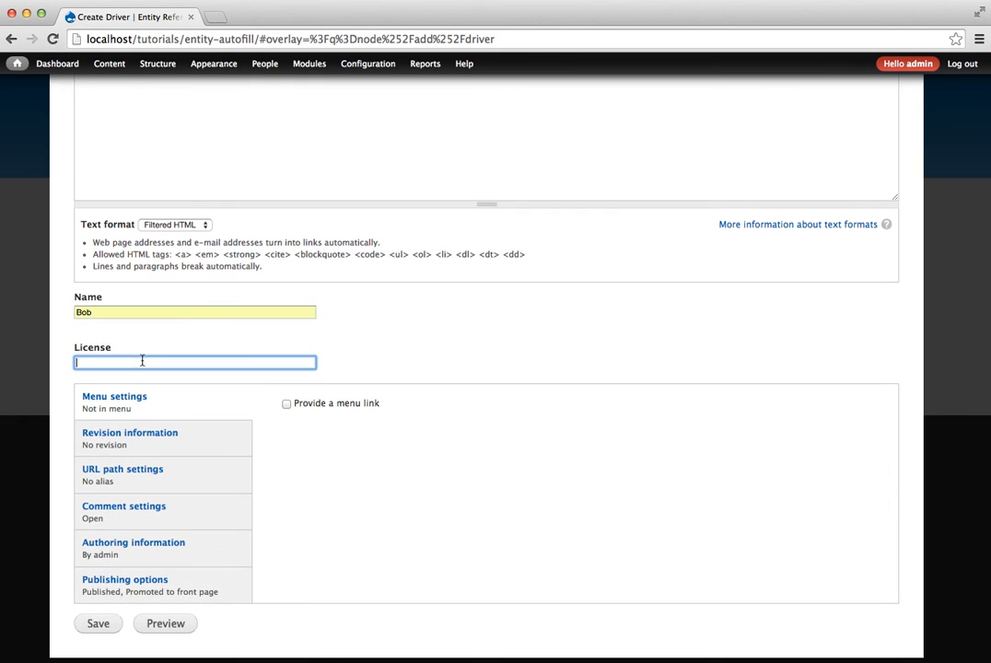
pyautogui.write('12345')
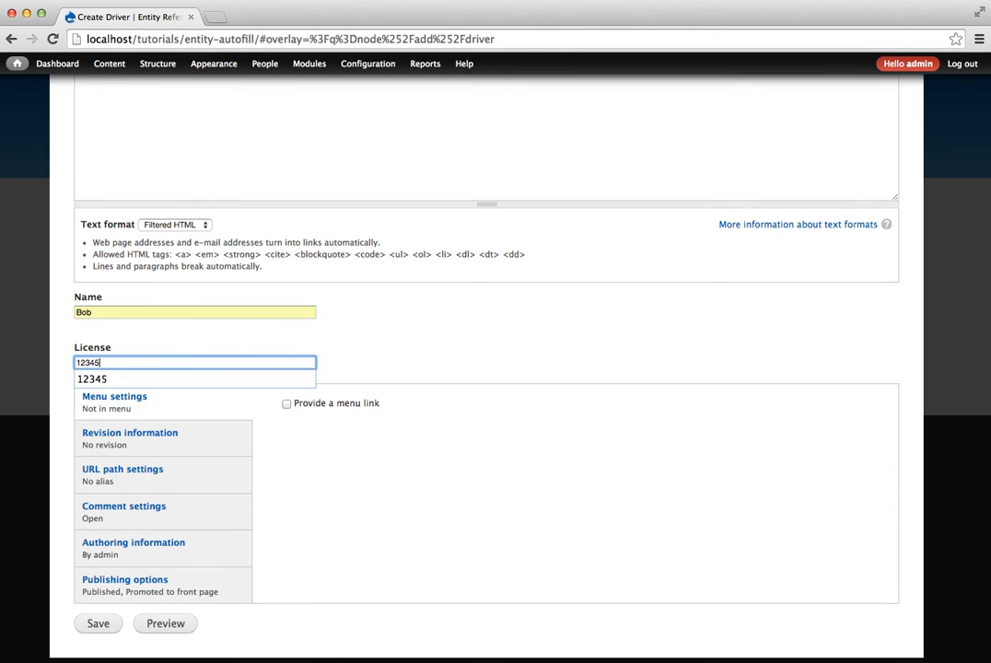
pyautogui.click(325, 502)
pyautogui.click(97, 624)
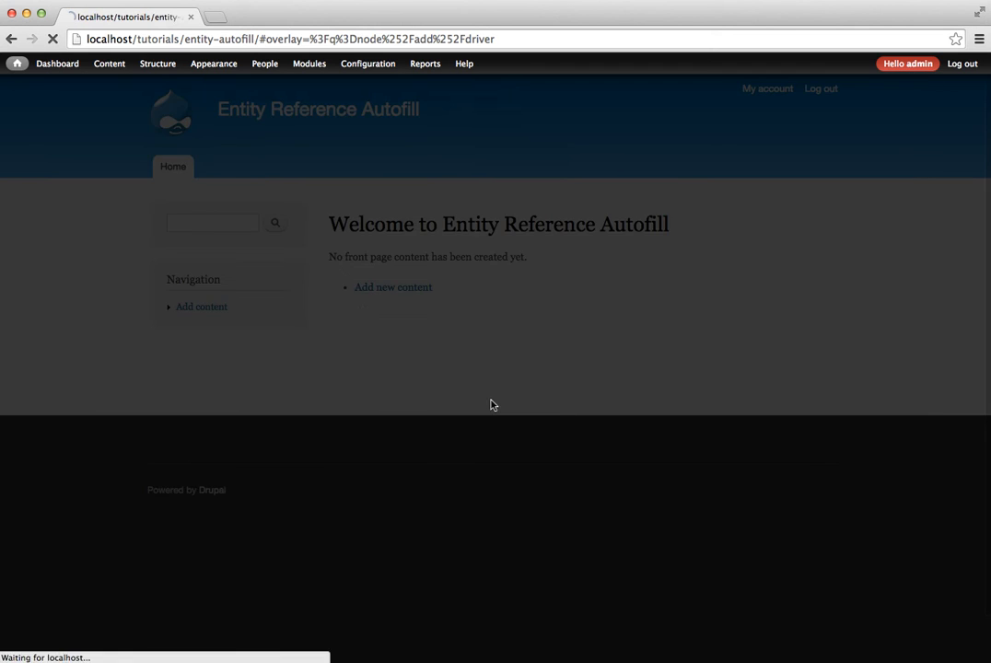
# - Start another Driver content item and title it Driver 2
pyautogui.moveTo(103, 66)
pyautogui.moveTo(126, 87)
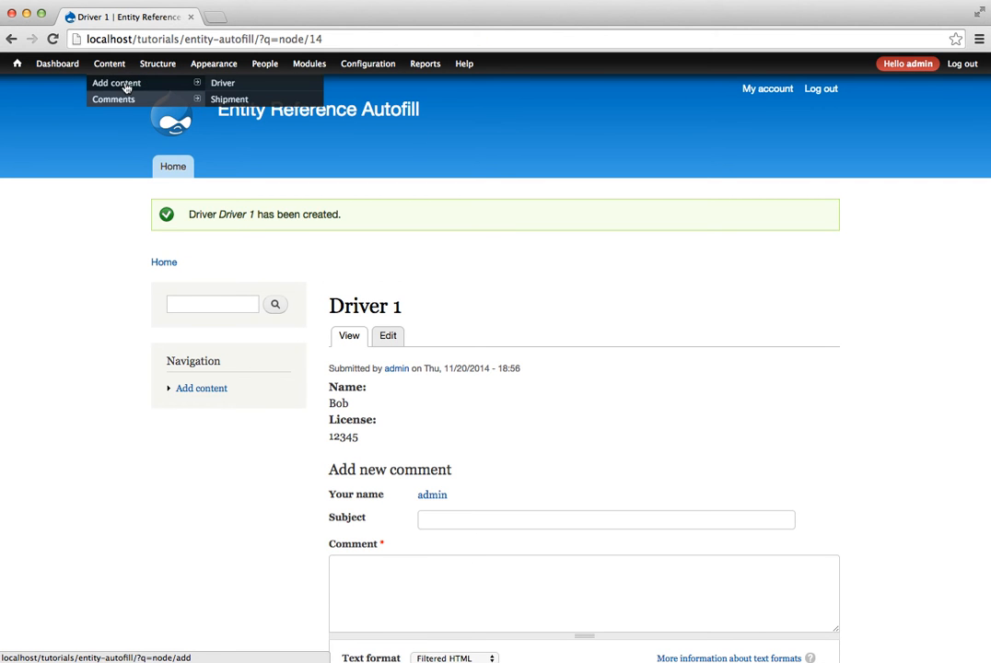
pyautogui.click(213, 83)
pyautogui.doubleClick(130, 180)
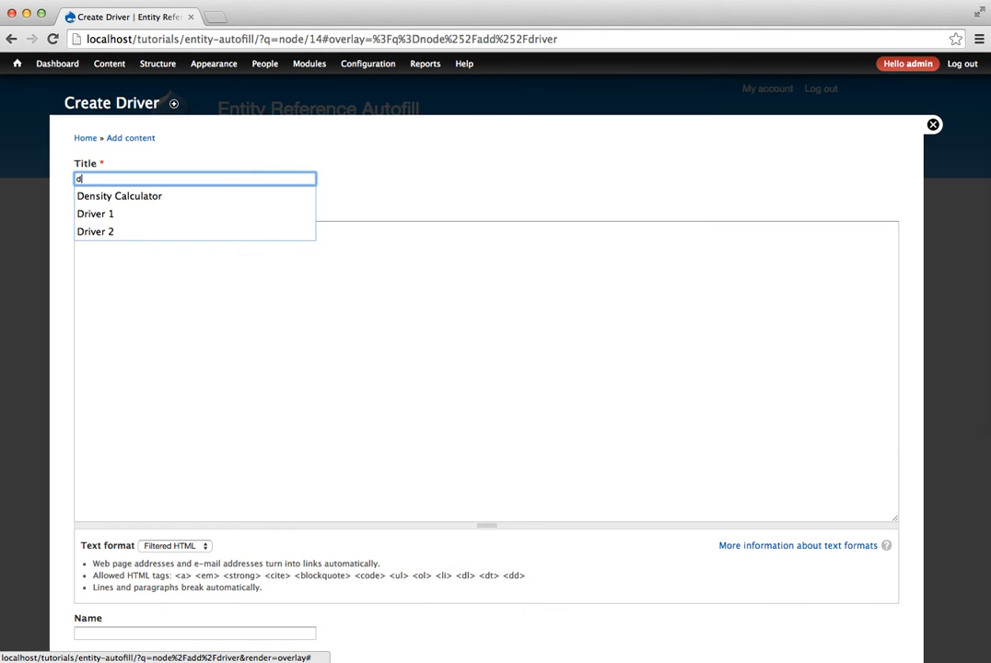
pyautogui.click(113, 232)
# - Fill in the driver's name and license number for Driver 2 and save the item
pyautogui.scroll(-2, 149, 502)
pyautogui.scroll(-1, 147, 502)
pyautogui.click(128, 421)
pyautogui.click(128, 420)
pyautogui.click(129, 440)
pyautogui.click(117, 471)
pyautogui.write('54321')
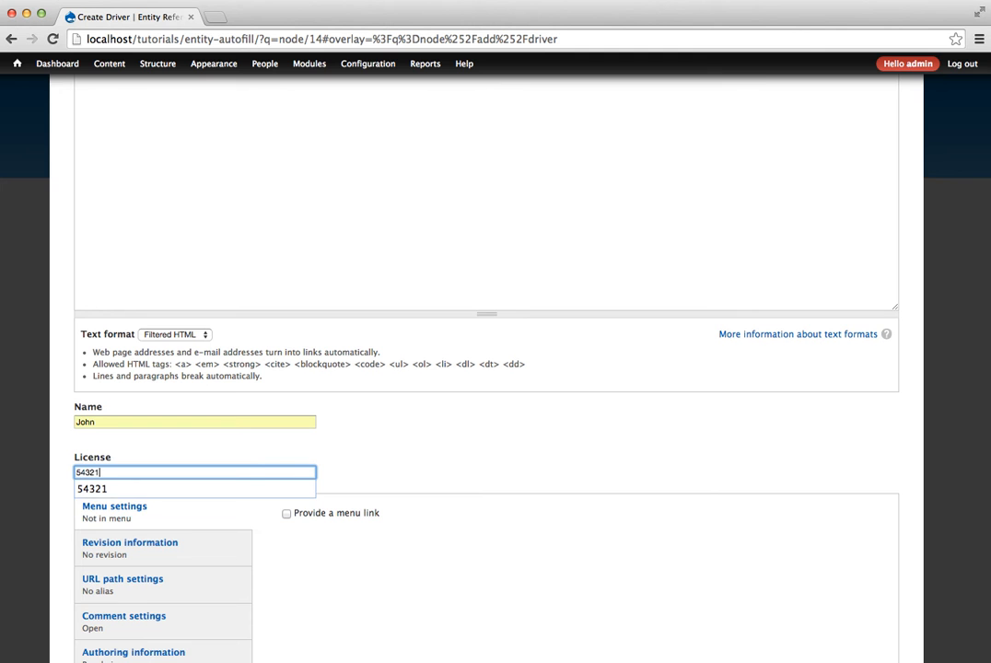
pyautogui.click(336, 601)
pyautogui.scroll(-3, 336, 601)
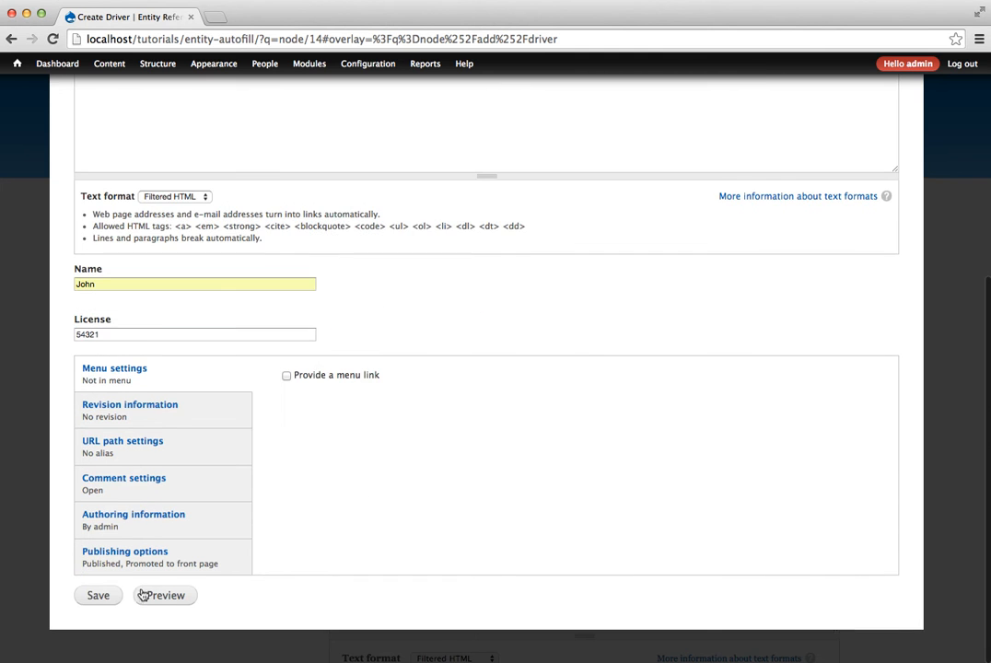
pyautogui.click(98, 595)
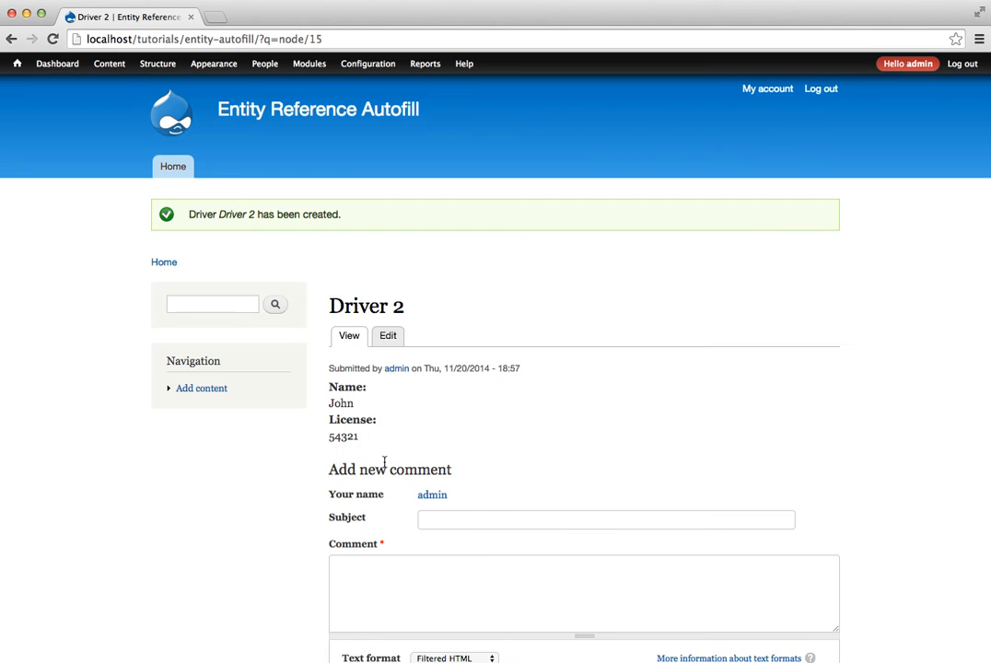
# - Check the site's content list, and open the field management page of the Shipment content type
pyautogui.click(108, 63)
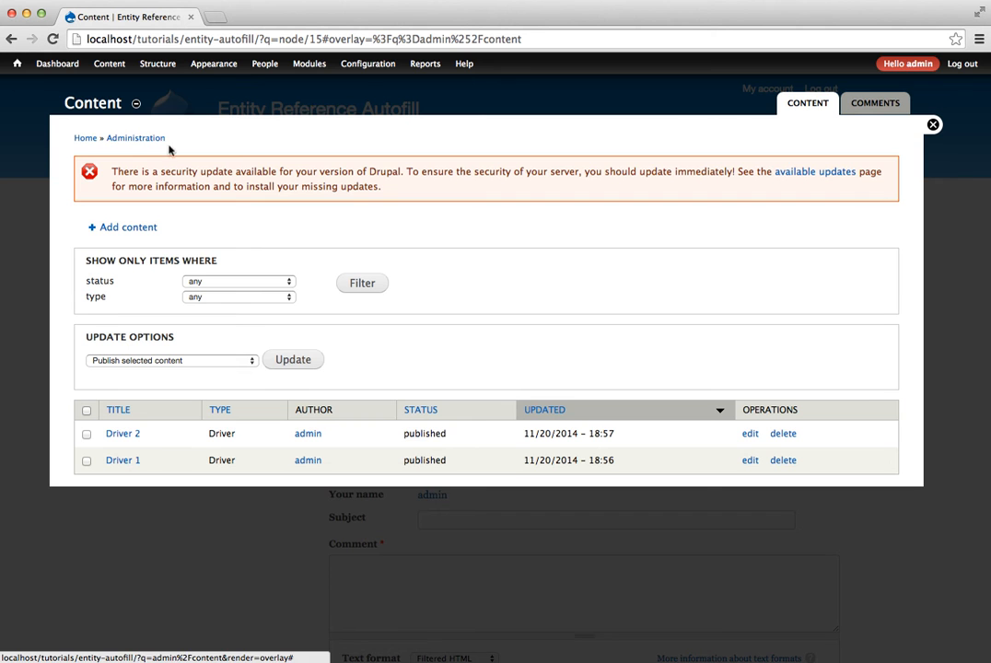
pyautogui.moveTo(154, 65)
pyautogui.moveTo(181, 99)
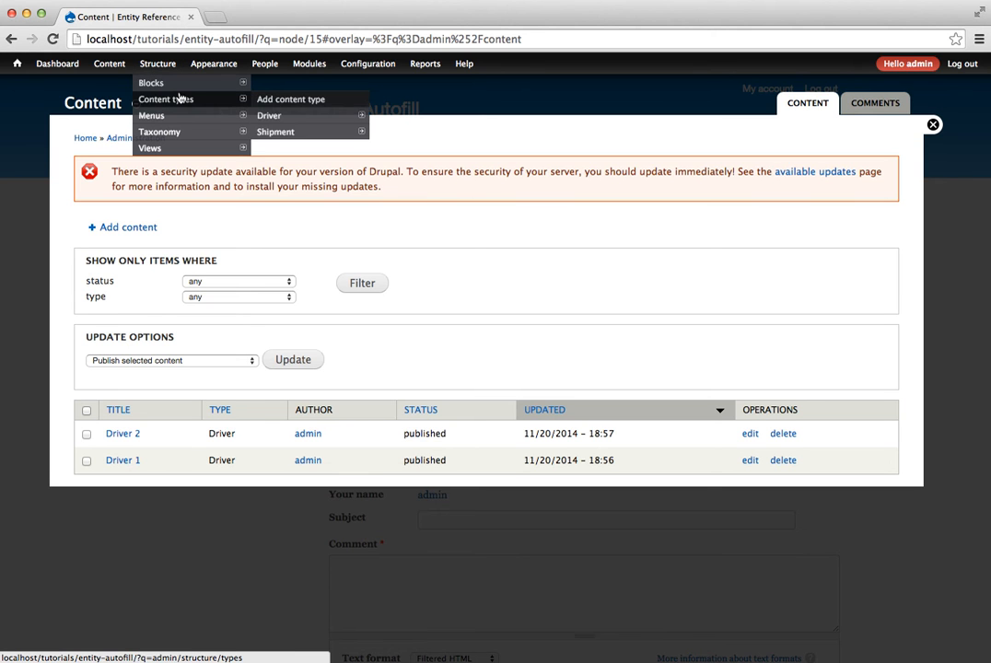
pyautogui.moveTo(308, 136)
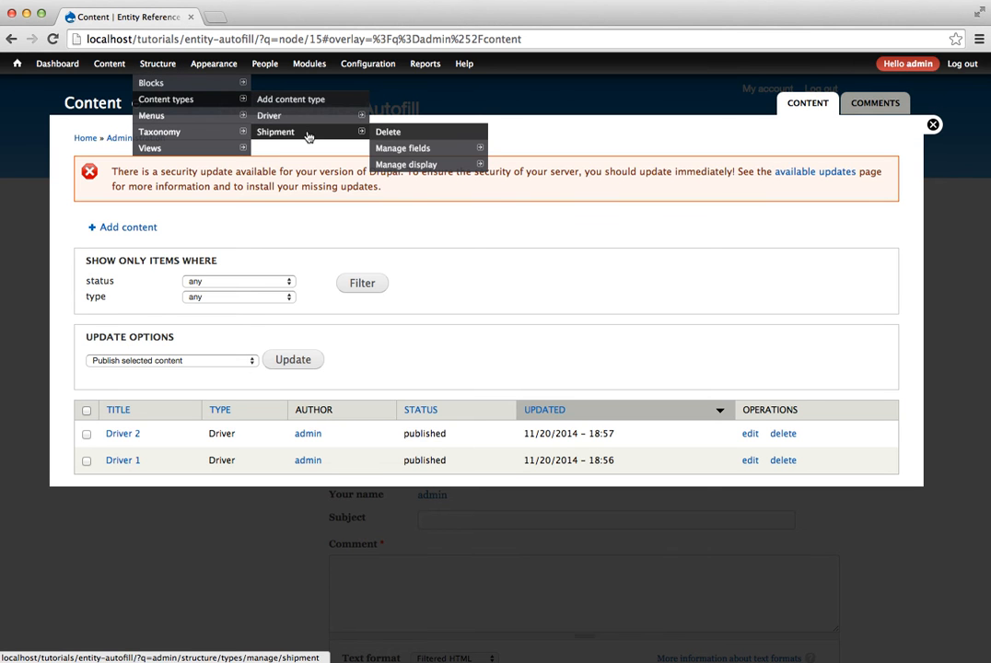
pyautogui.click(402, 149)
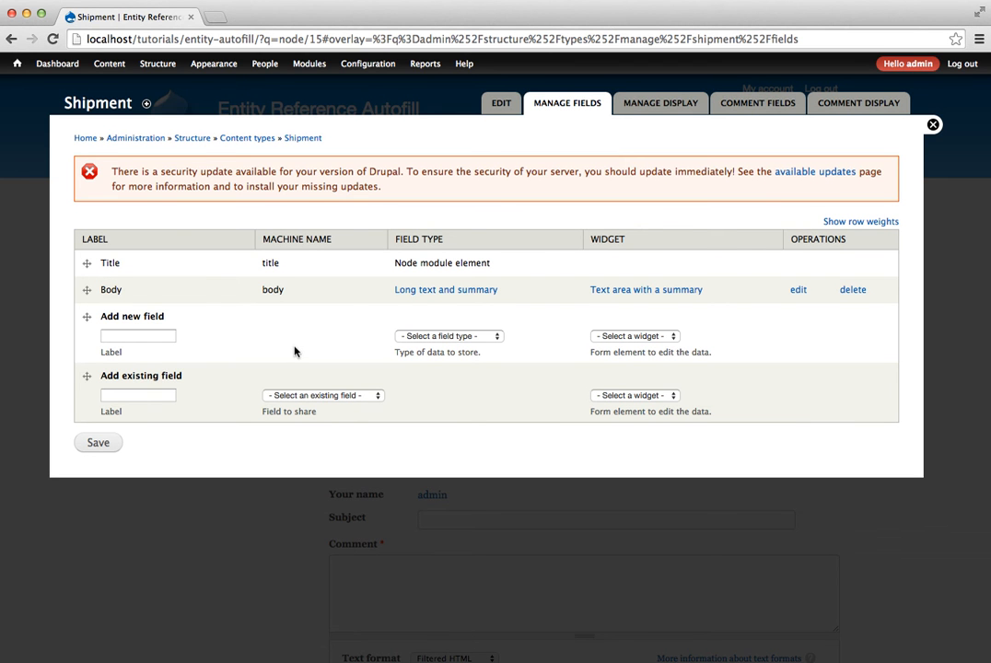
# - Add the existing field field_name (Name) to the Shipment content type with its default label, widget and settings
pyautogui.moveTo(136, 377); pyautogui.dragTo(177, 378)
pyautogui.click(208, 382)
pyautogui.click(357, 396)
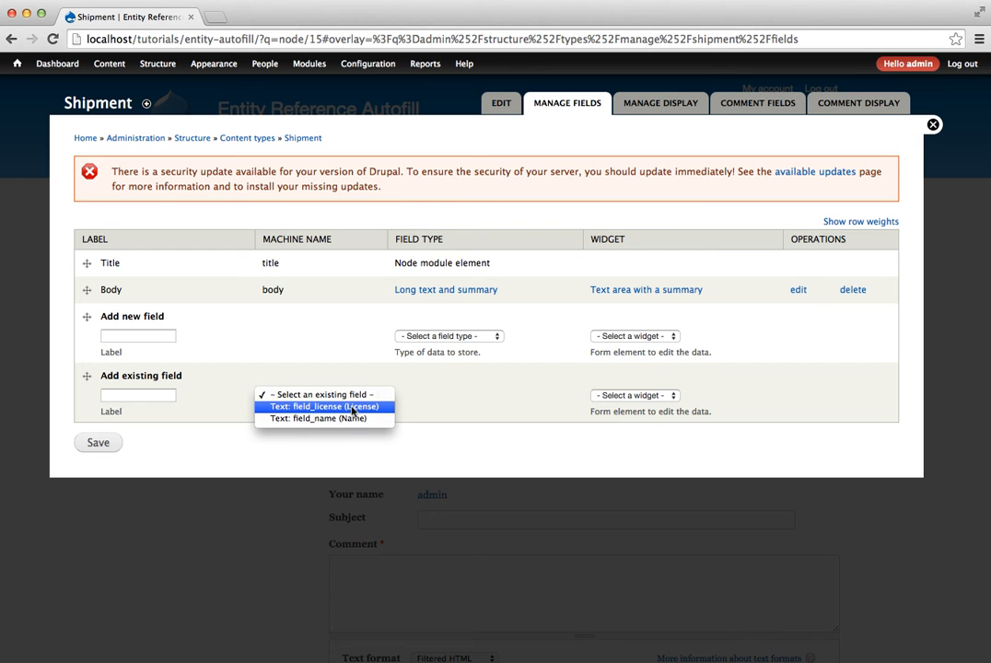
pyautogui.click(355, 419)
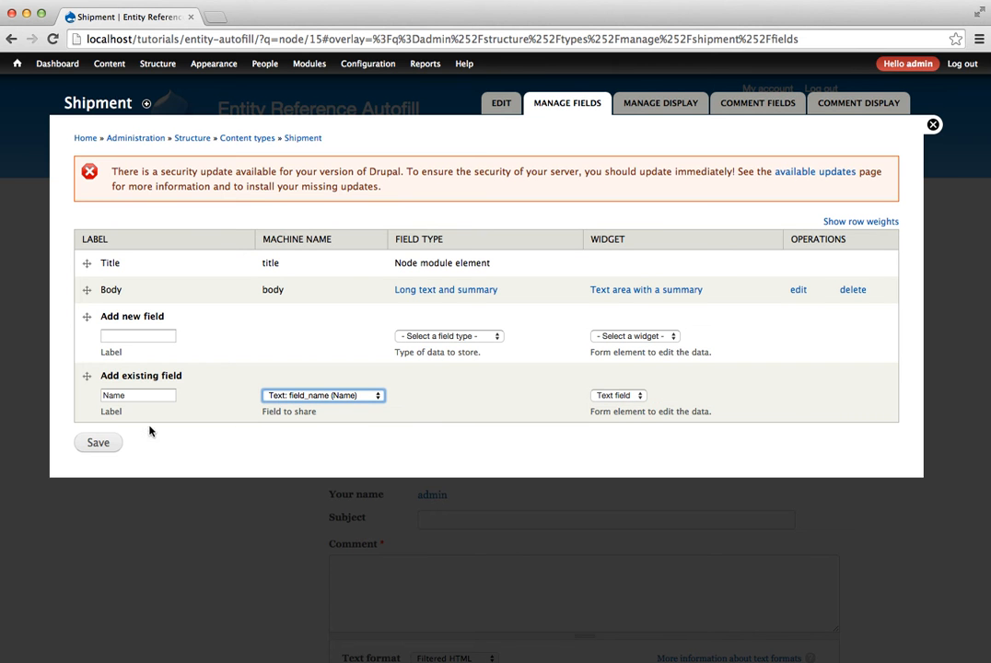
pyautogui.click(101, 443)
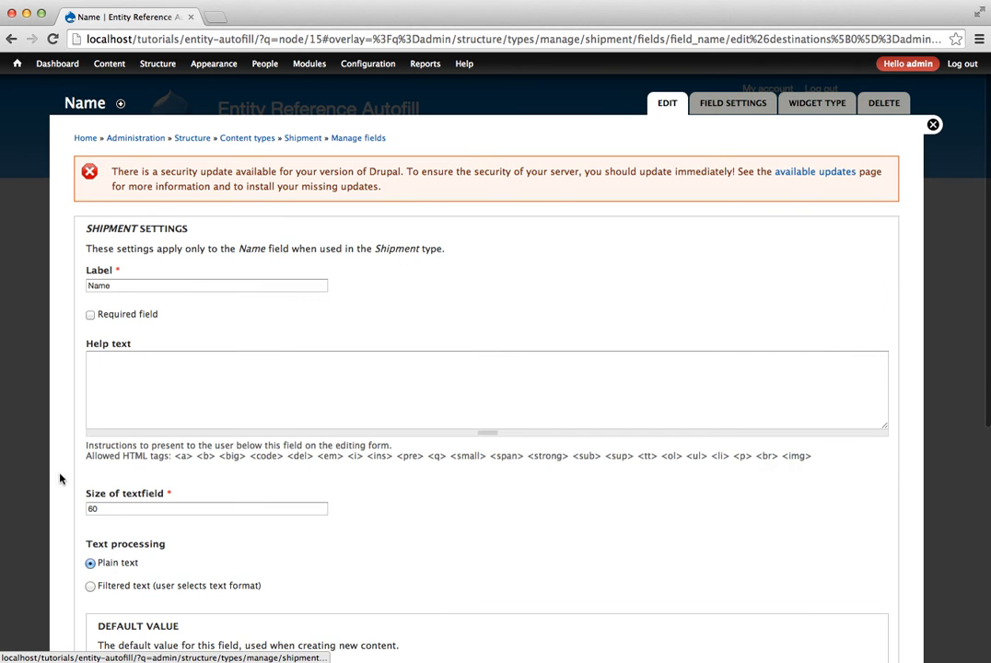
pyautogui.scroll(-5, 60, 476)
pyautogui.click(88, 596)
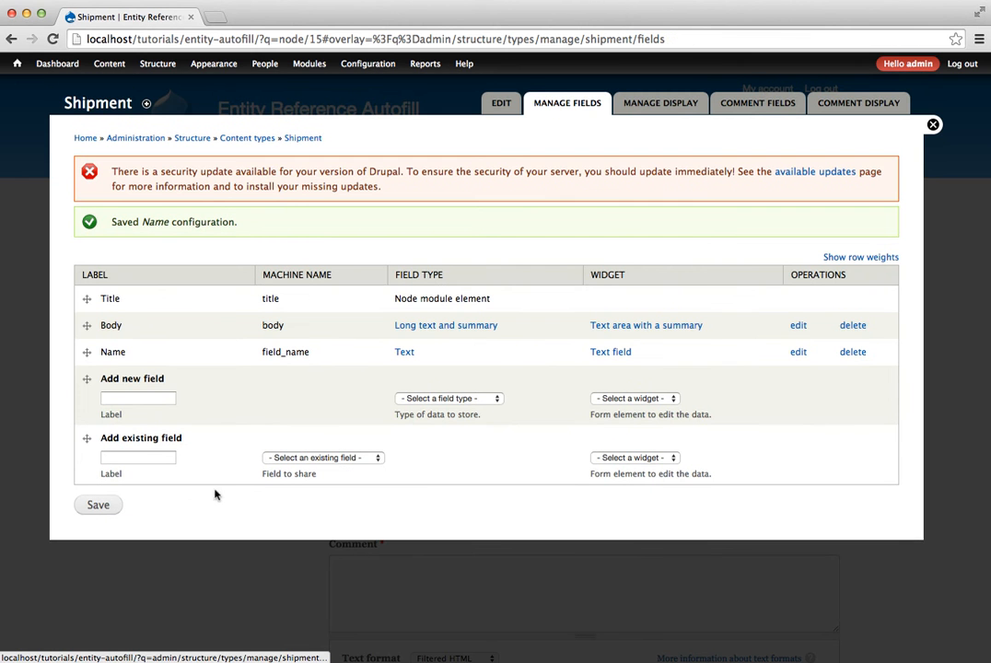
# - Add the existing field field_license (License) to the Shipment content type with its default label, widget and settings
pyautogui.click(338, 461)
pyautogui.click(327, 470)
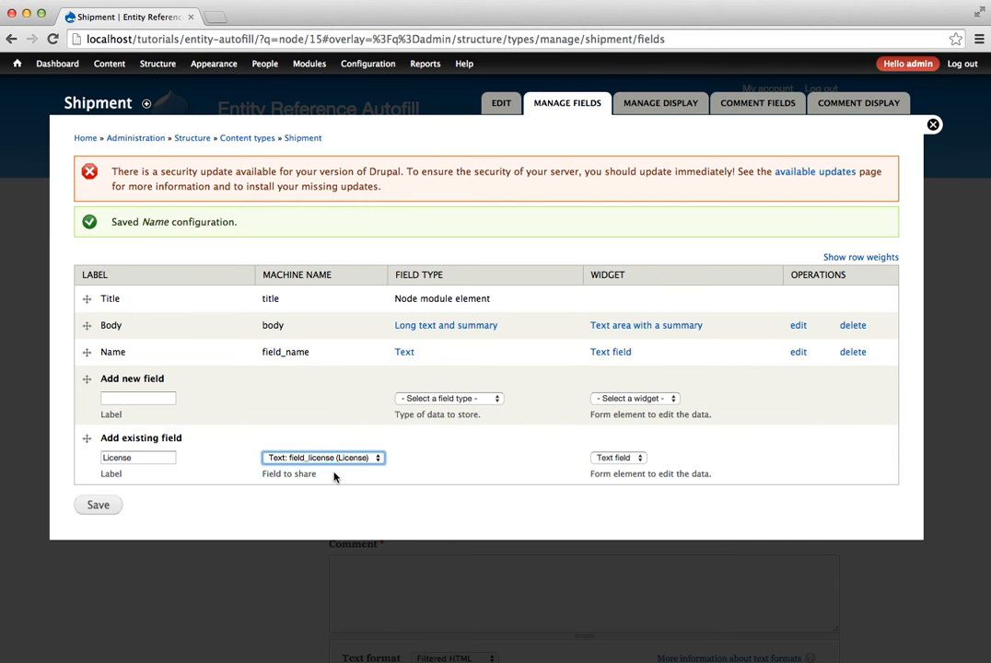
pyautogui.click(109, 505)
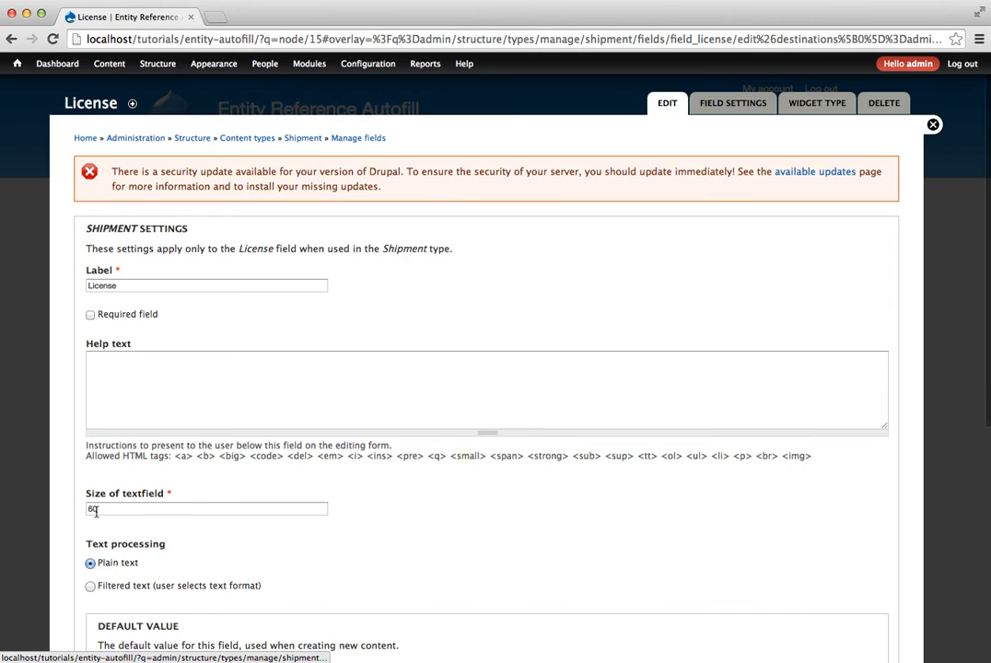
pyautogui.scroll(-8, 101, 511)
pyautogui.click(115, 595)
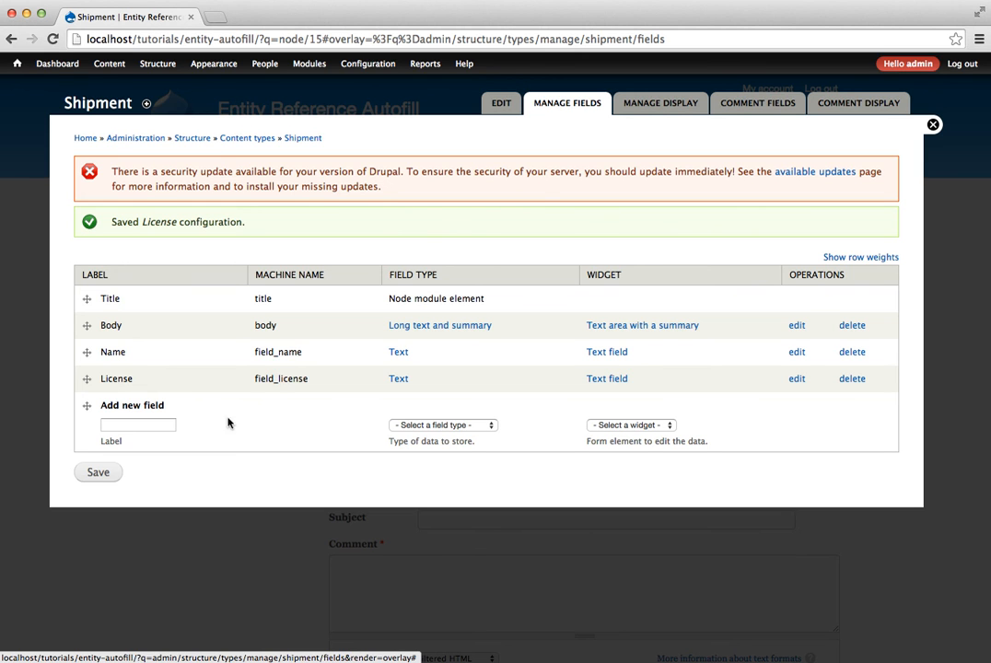
# - Add a new Entity Reference field labelled Driver Reference to the Shipment content type, using the check boxes/radio buttons widget
pyautogui.click(138, 424)
pyautogui.write('d')
pyautogui.click(155, 443)
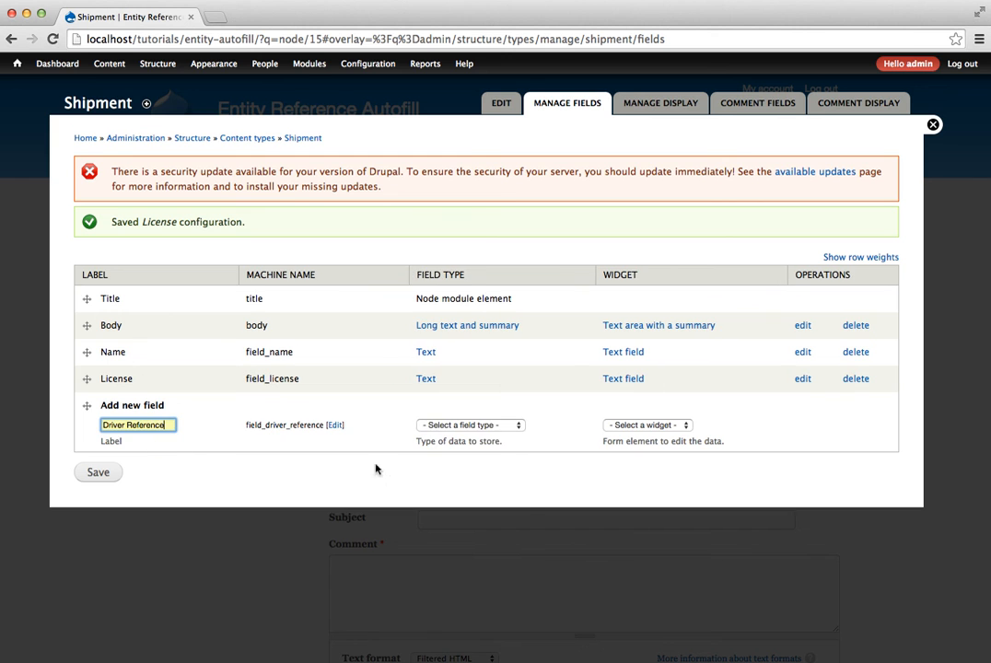
pyautogui.click(490, 426)
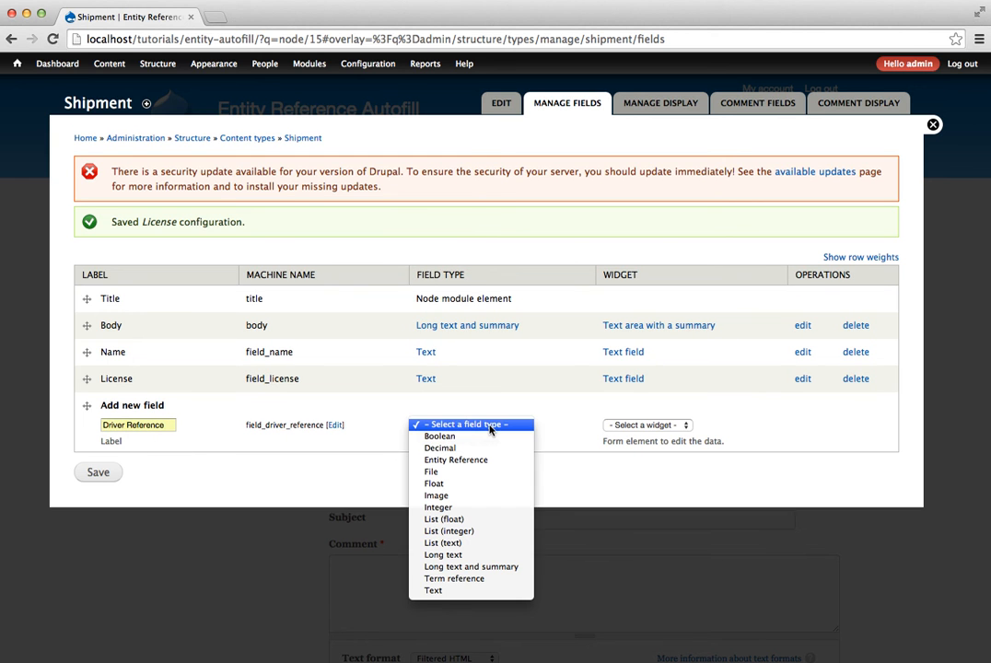
pyautogui.click(487, 460)
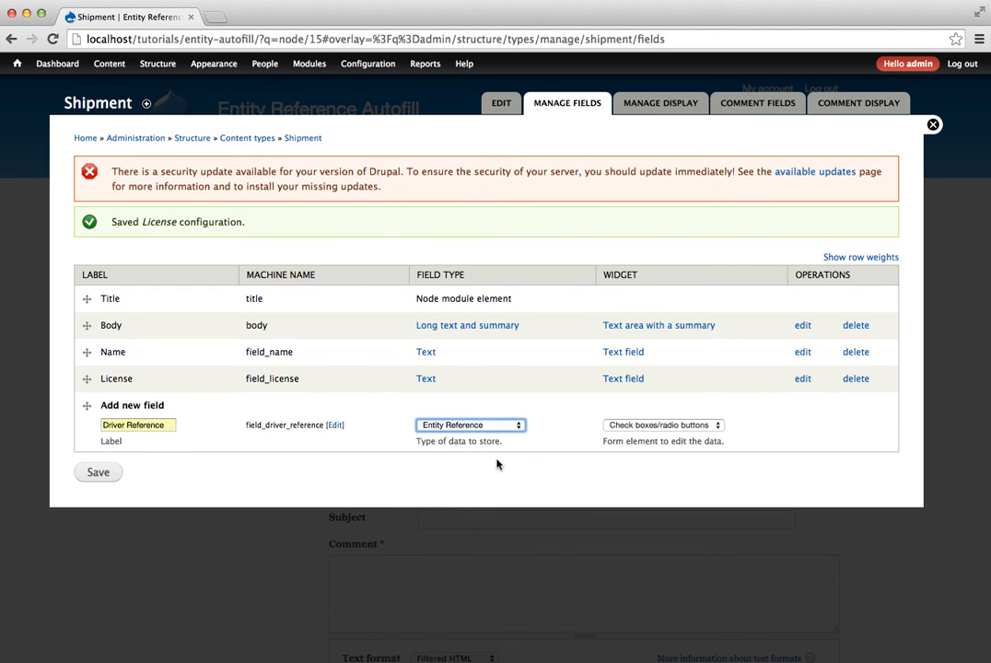
pyautogui.click(97, 474)
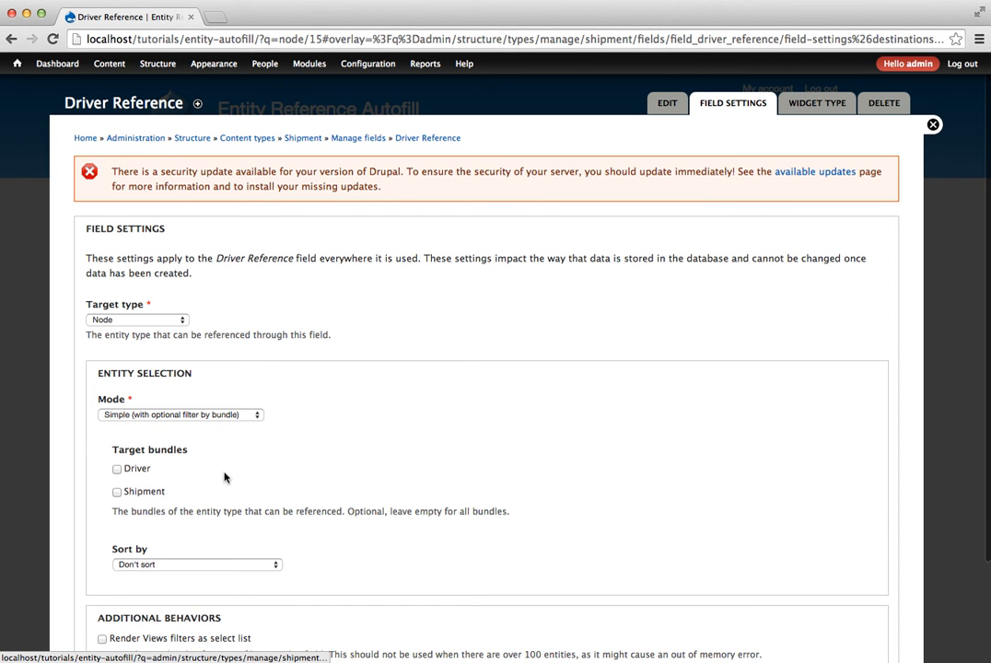
# - Limit the Driver Reference field's target bundles to Driver and save the field settings
pyautogui.click(117, 469)
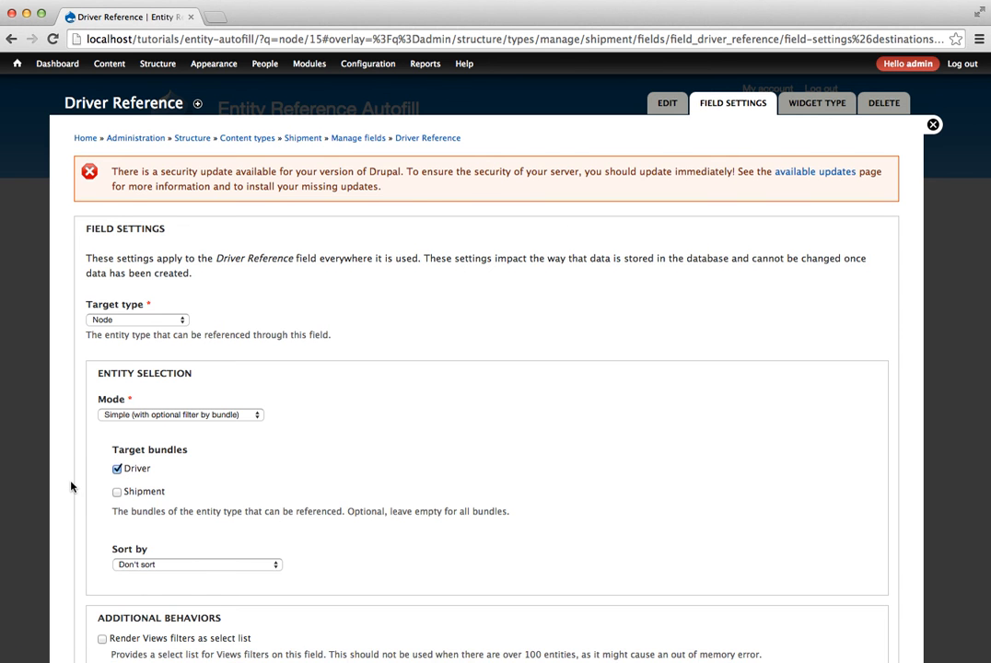
pyautogui.scroll(-3, 71, 486)
pyautogui.click(113, 598)
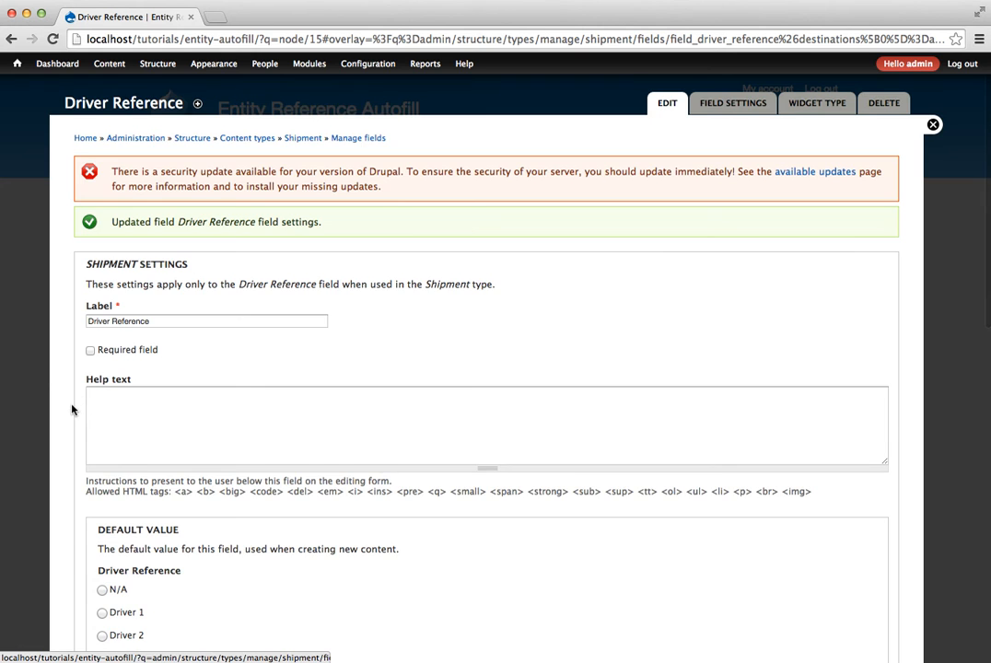
# - Enable entity reference autofill on Driver Reference for the Name and License fields, and save the settings
pyautogui.scroll(-9, 72, 410)
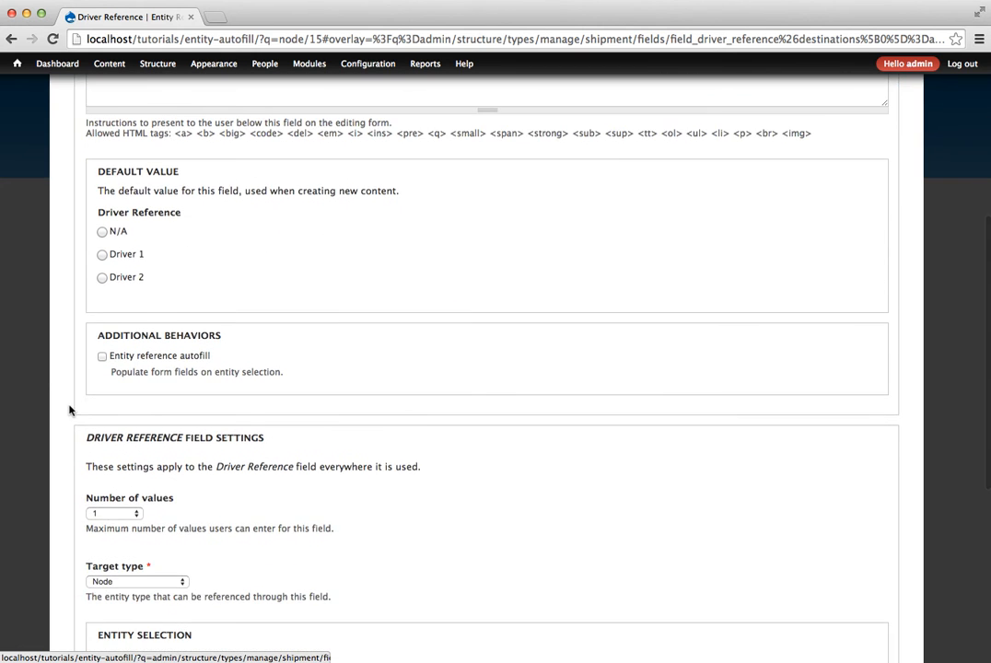
pyautogui.scroll(1, 69, 410)
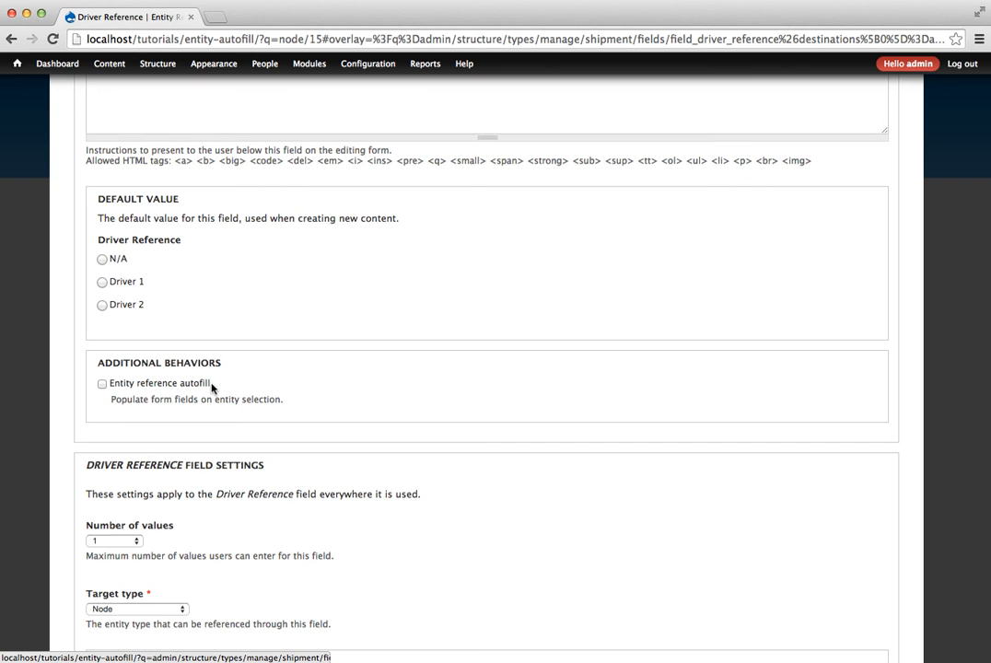
pyautogui.click(102, 384)
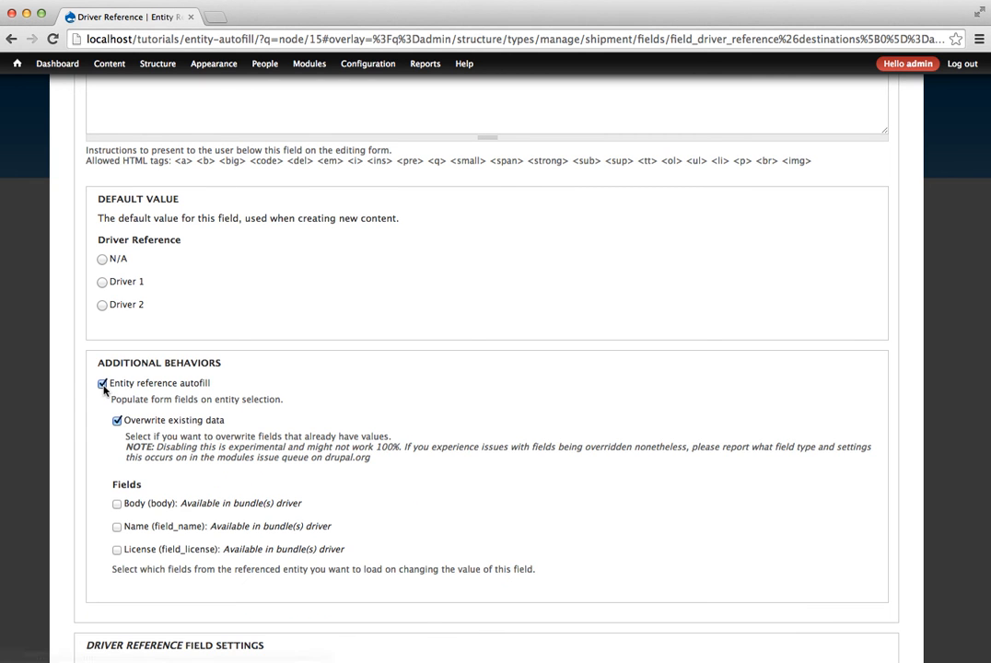
pyautogui.scroll(-3, 103, 442)
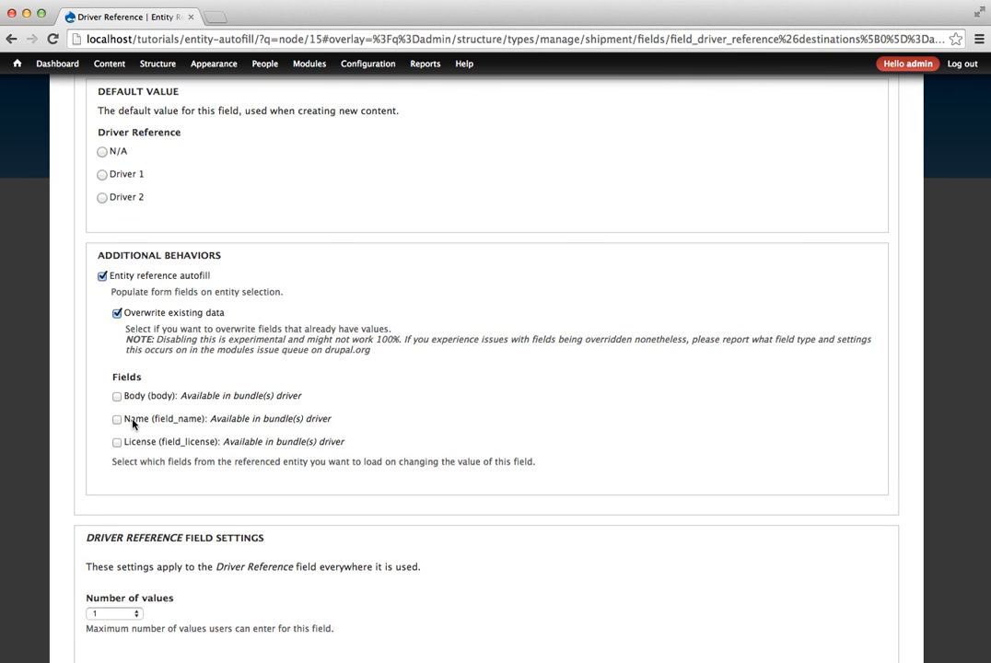
pyautogui.click(117, 420)
pyautogui.click(117, 443)
pyautogui.scroll(-10, 66, 499)
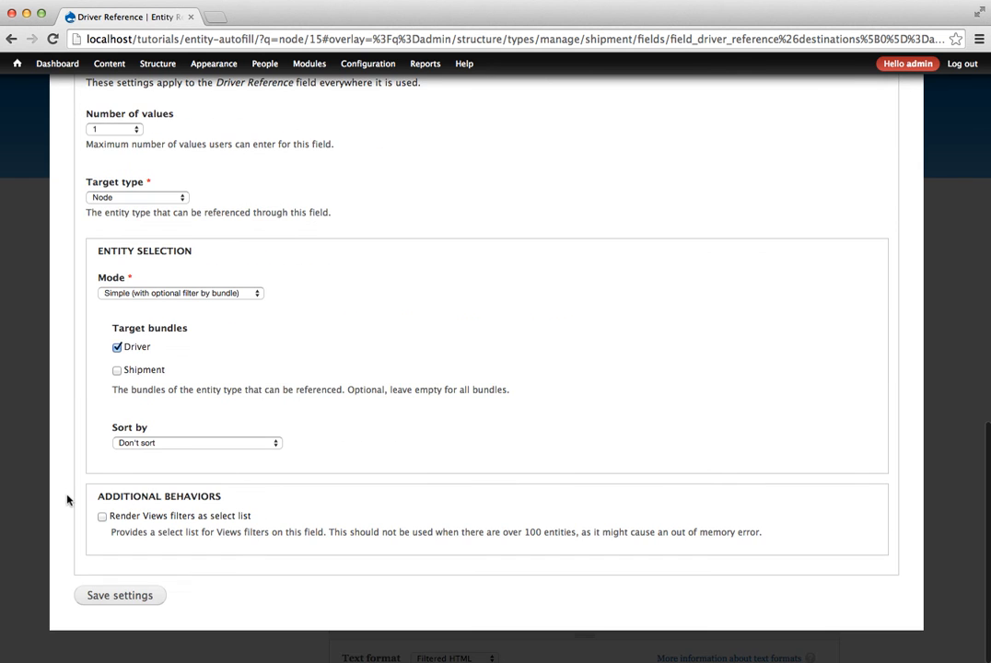
pyautogui.click(119, 596)
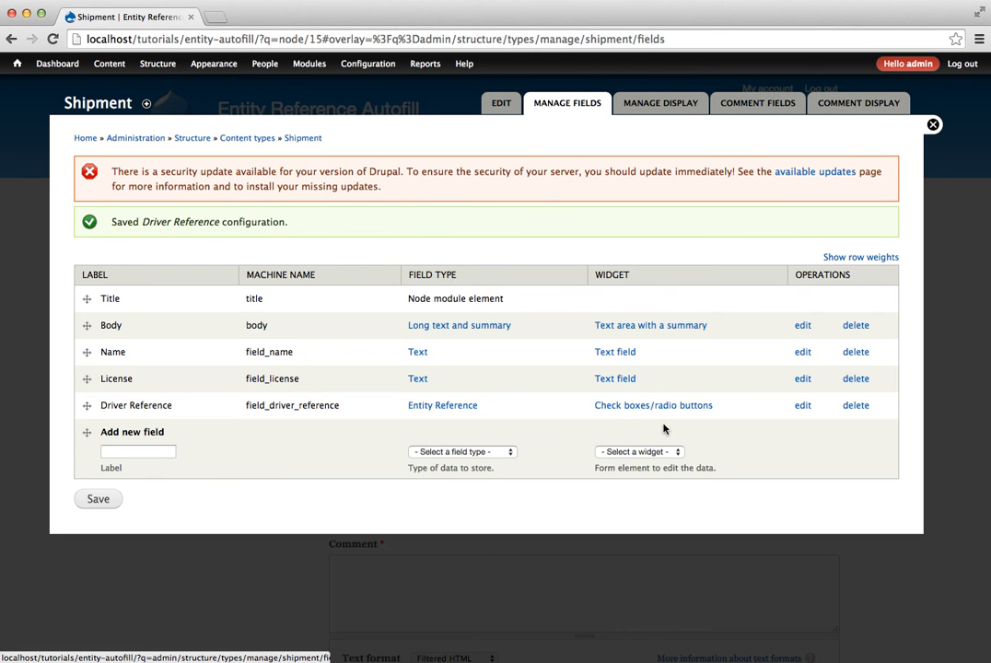
# - Change the Driver Reference widget to Select list, and save the field order with Driver Reference placed directly above Name
pyautogui.click(638, 406)
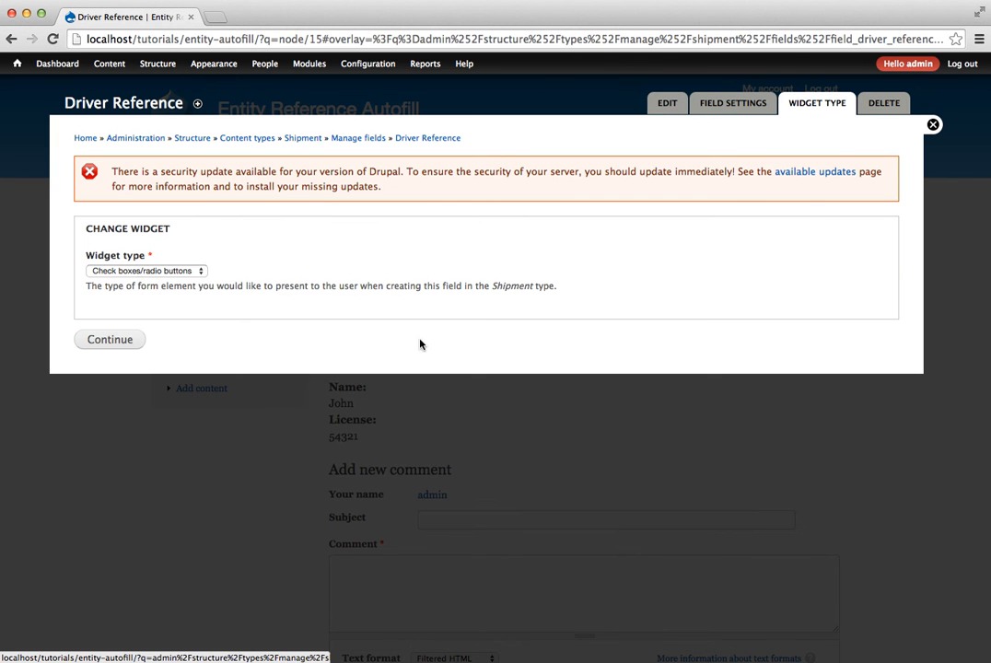
pyautogui.click(145, 270)
pyautogui.click(124, 281)
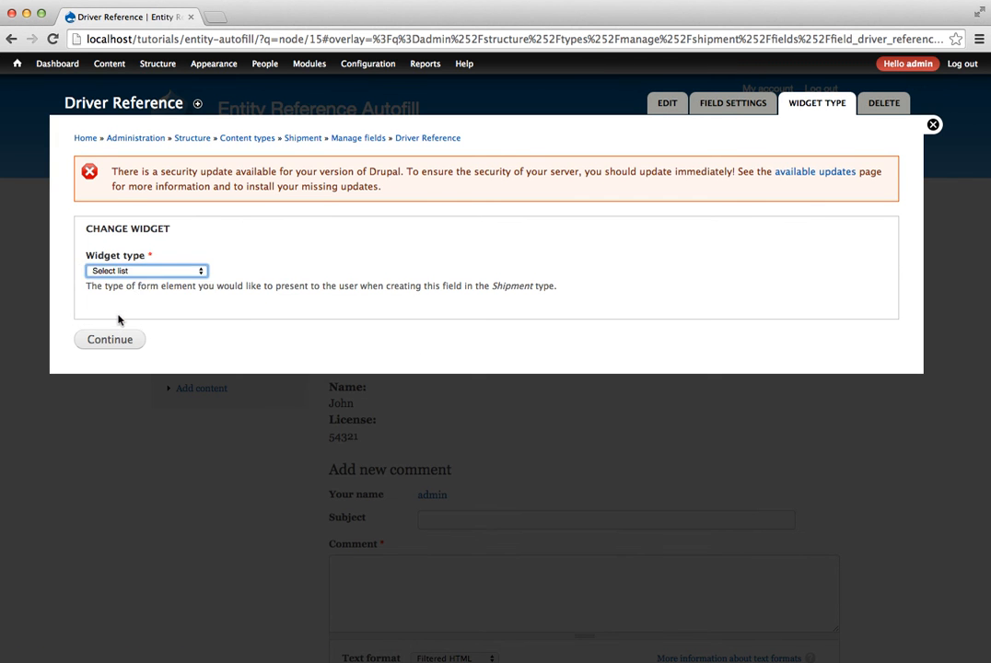
pyautogui.click(120, 340)
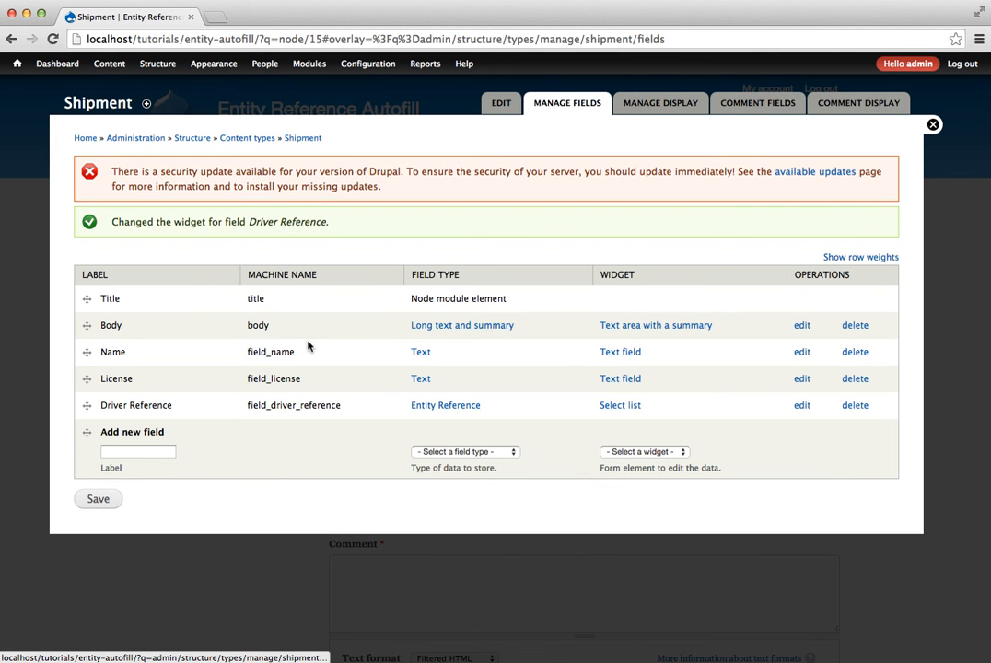
pyautogui.moveTo(90, 407); pyautogui.dragTo(89, 353)
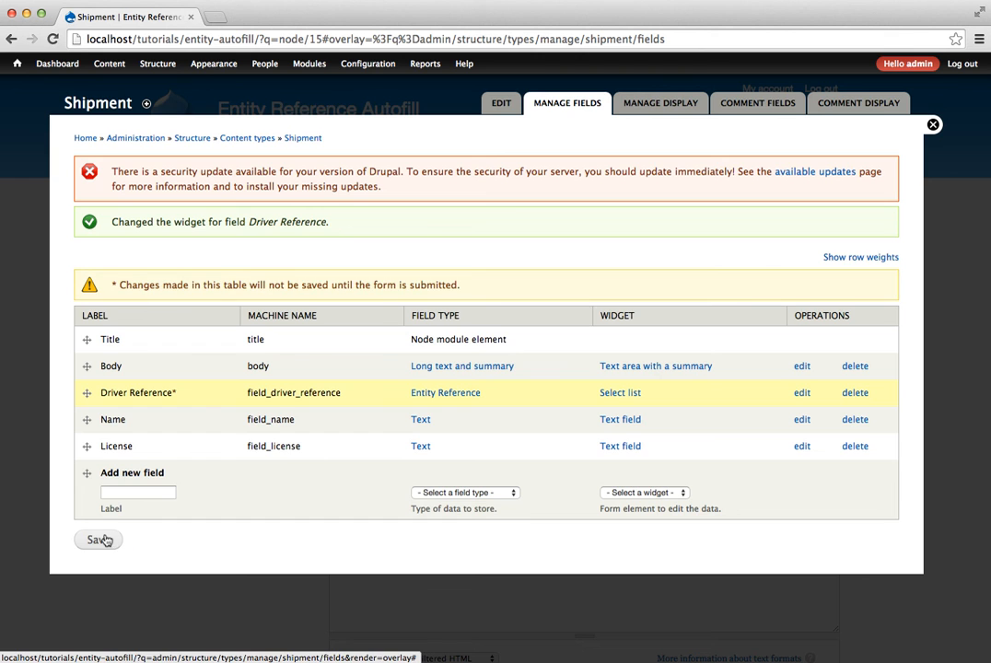
pyautogui.click(101, 539)
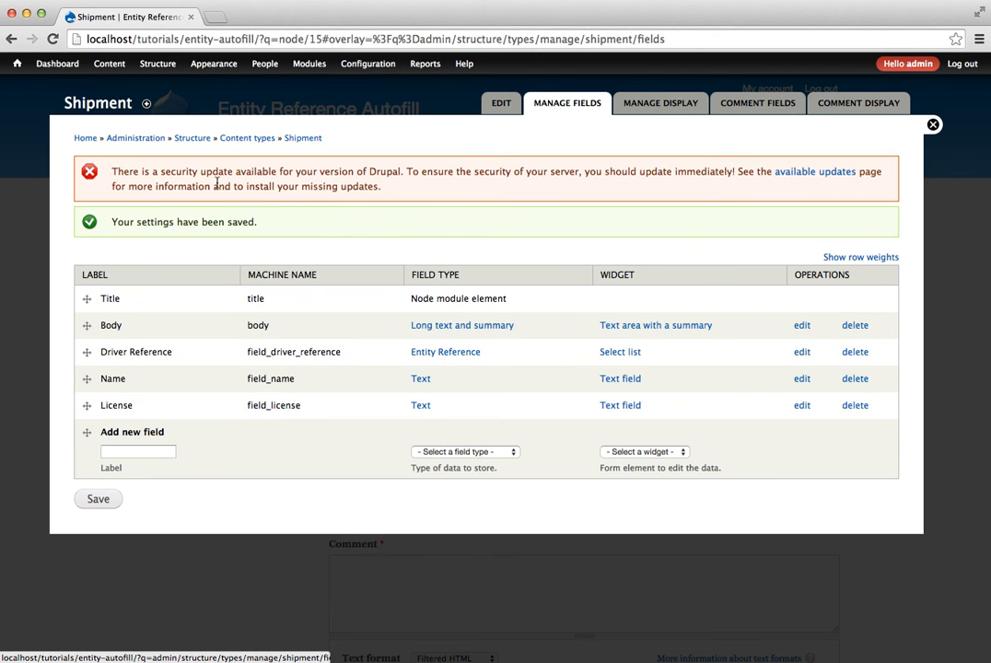
# - Start a new Shipment content item and choose Driver 1 as its driver reference
pyautogui.moveTo(159, 86)
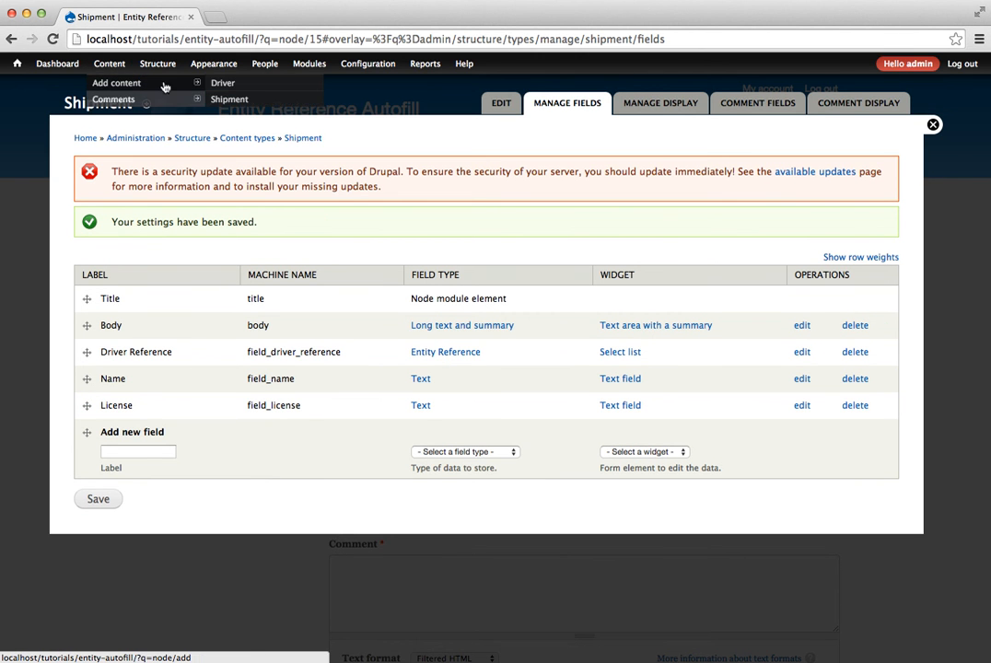
pyautogui.click(222, 99)
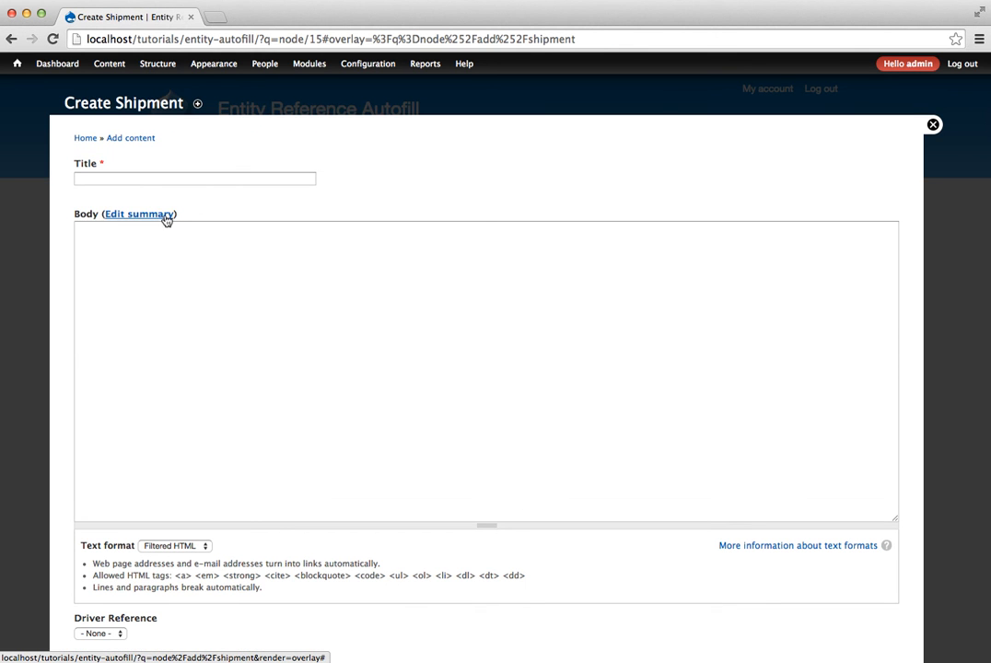
pyautogui.scroll(-5, 67, 348)
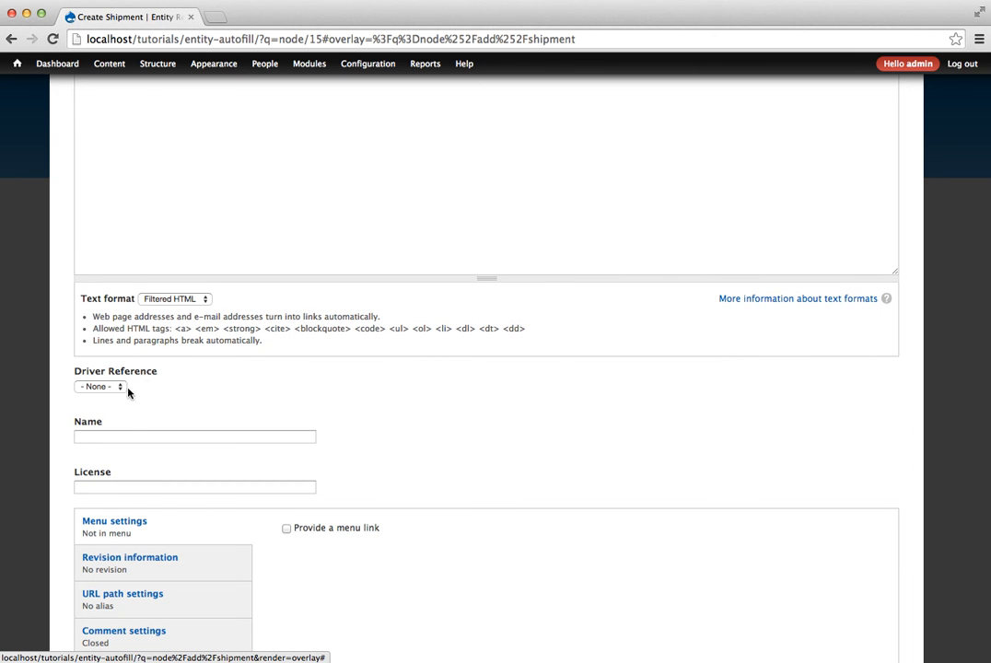
pyautogui.click(99, 387)
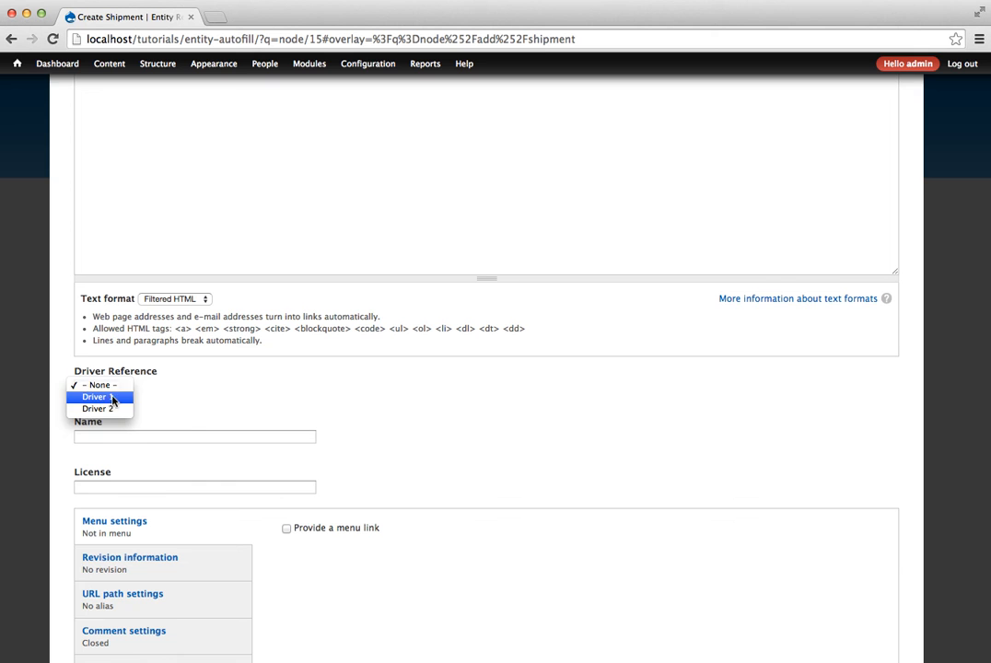
pyautogui.click(109, 397)
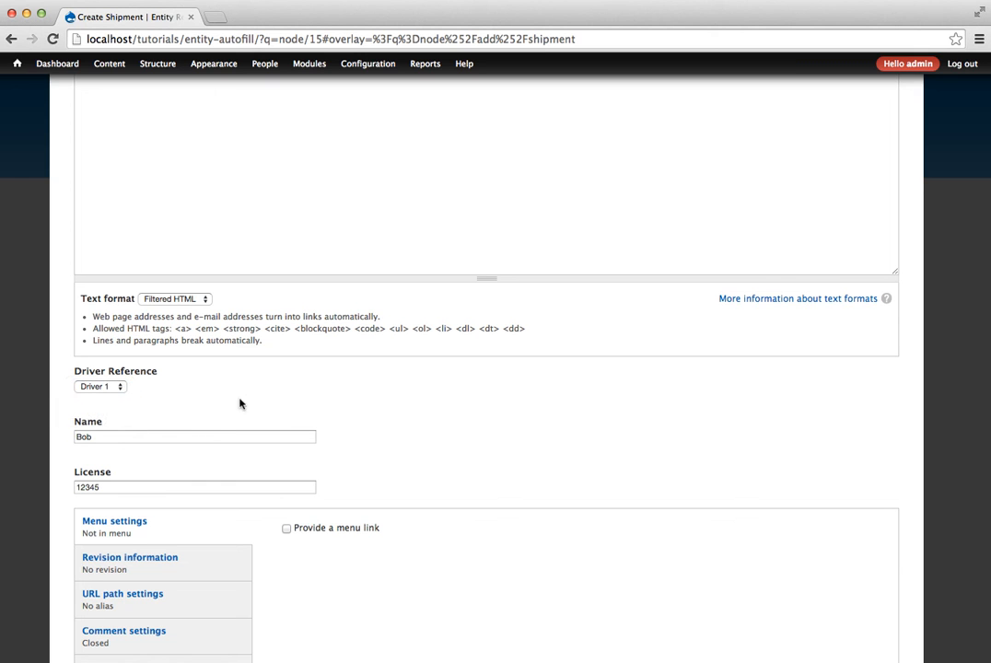
# - Switch the shipment's driver reference to Driver 2 and try to save the item without a title
pyautogui.click(110, 386)
pyautogui.click(110, 397)
pyautogui.scroll(-4, 37, 433)
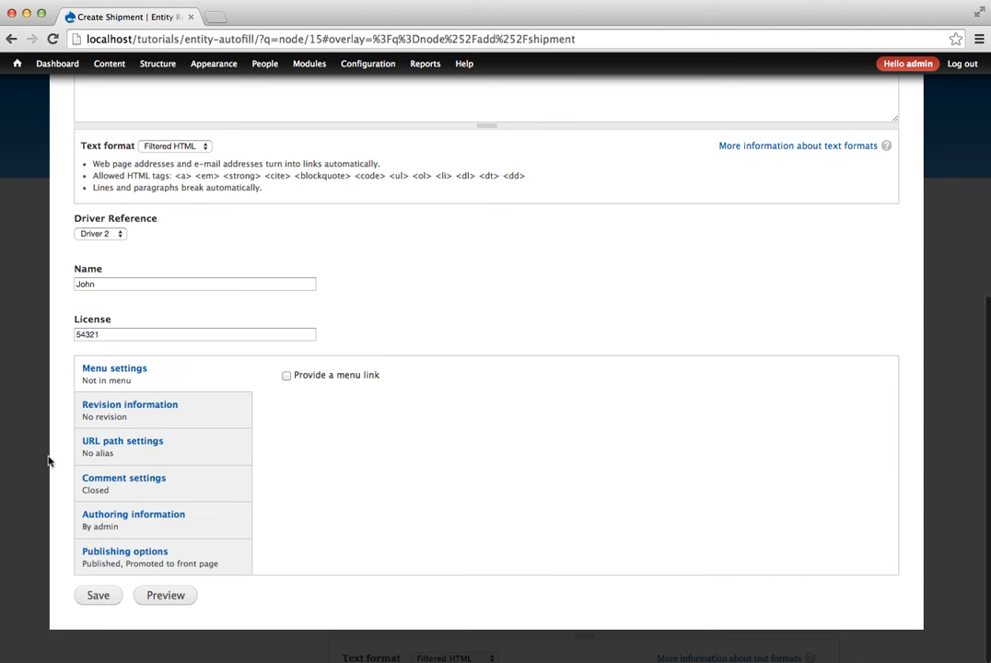
pyautogui.click(98, 597)
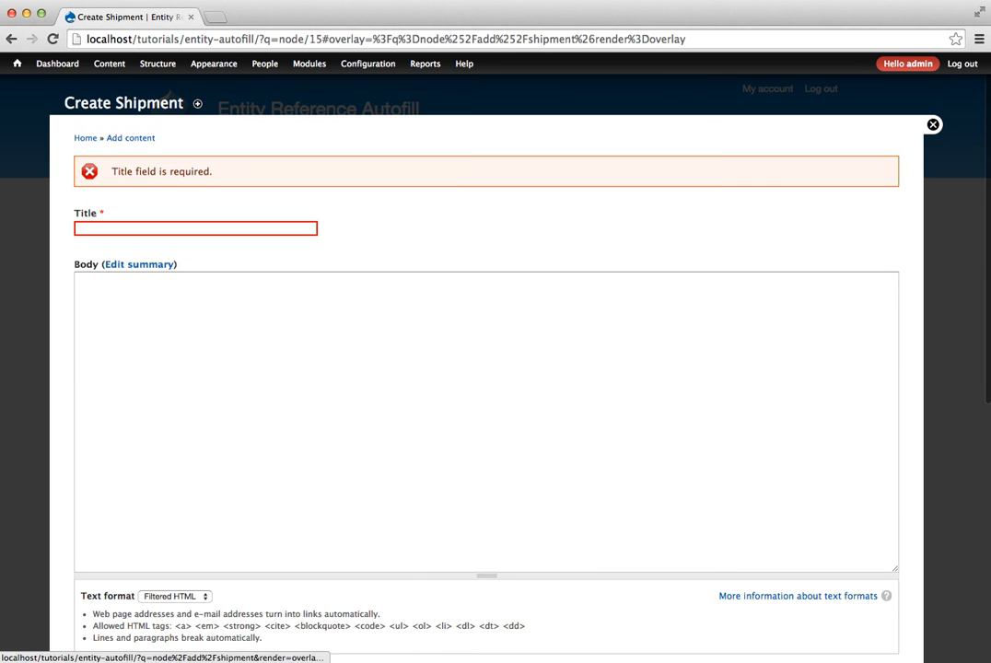